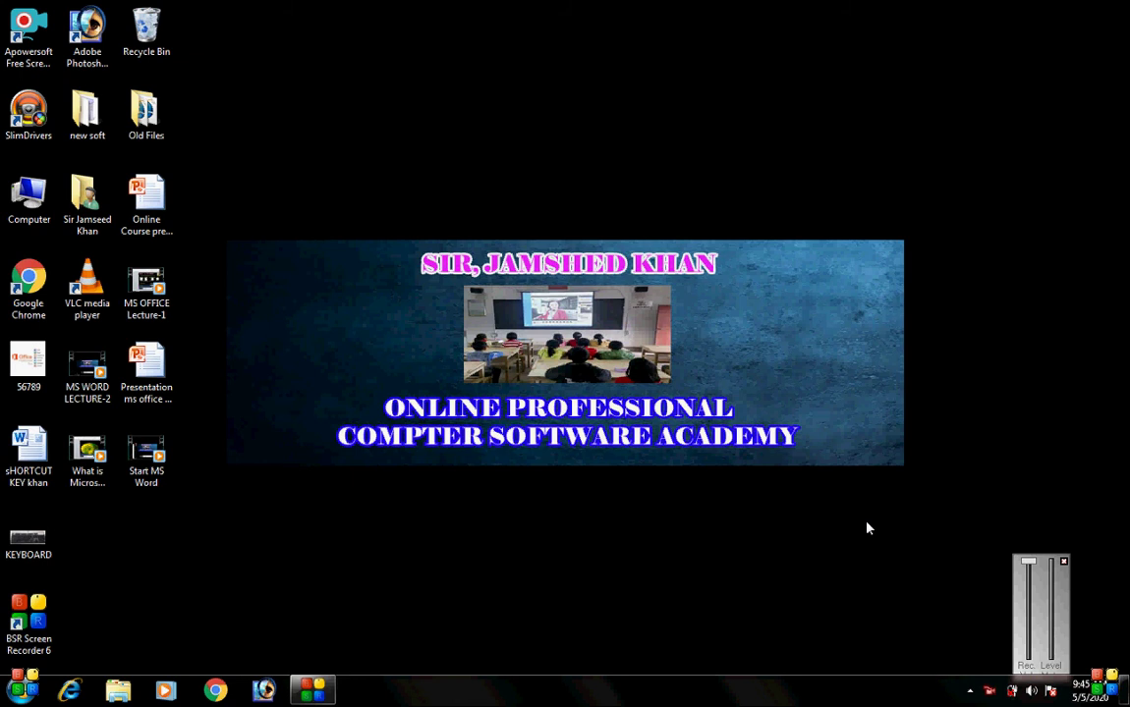
Step: Launch Microsoft Word 2010 from All Programs > Microsoft Office to get a blank Document1
{"action": "left_click", "coordinate": [1063, 563]}
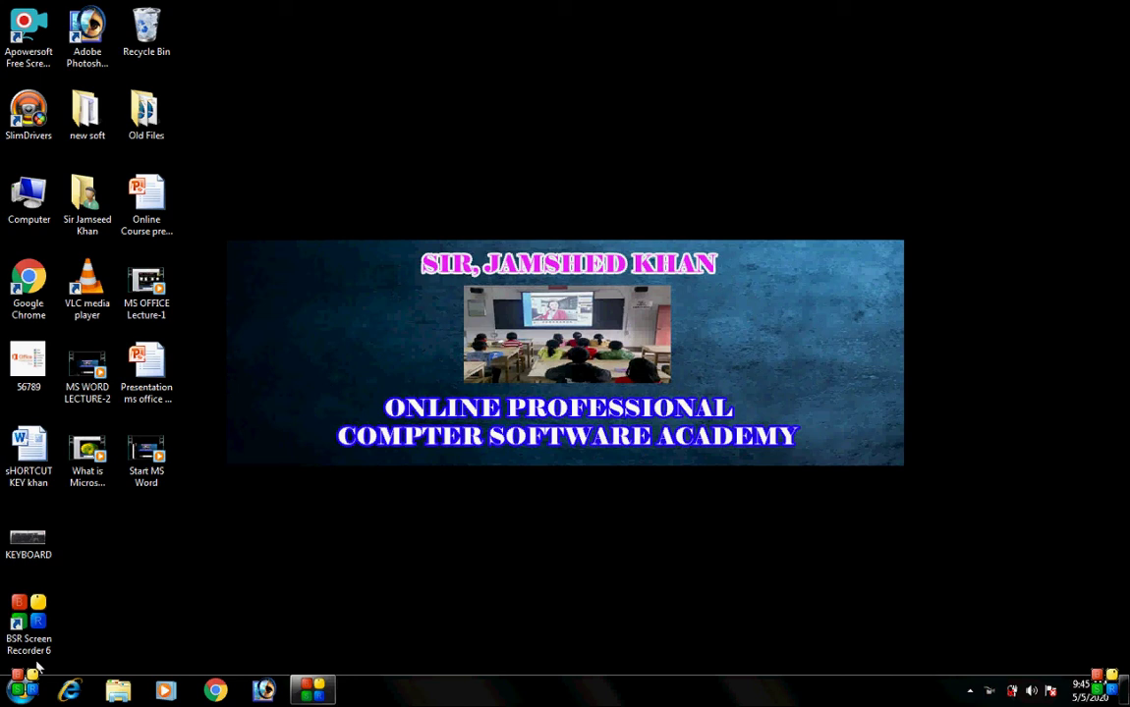
{"action": "left_click", "coordinate": [18, 698]}
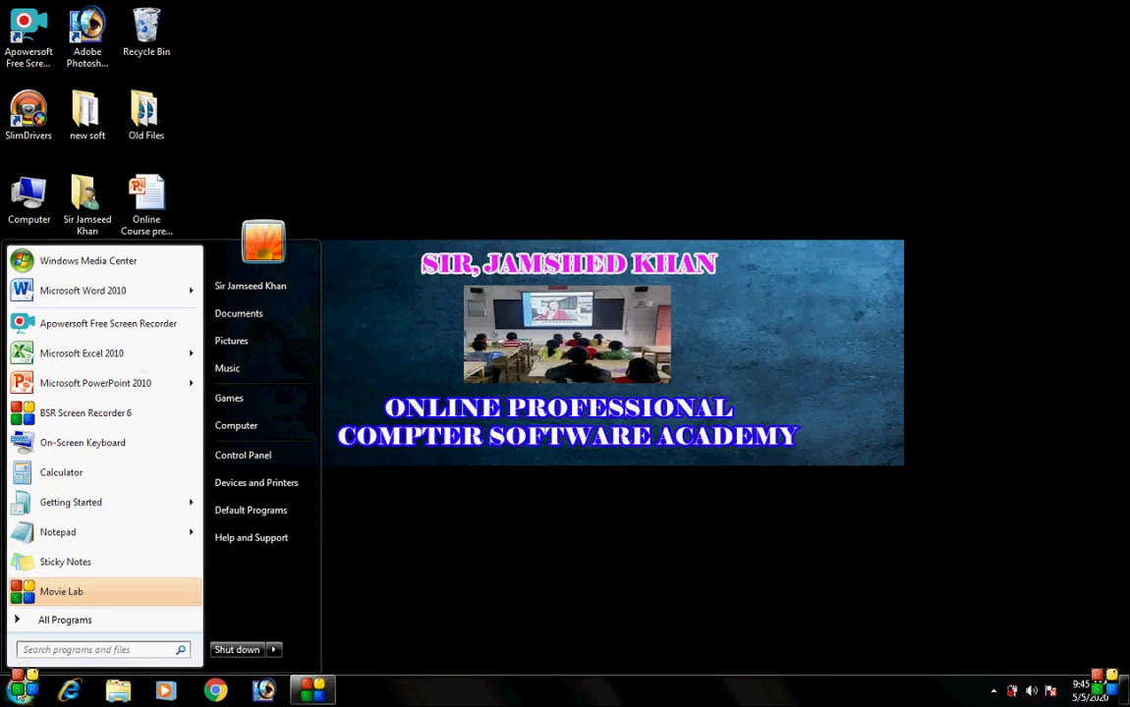
{"action": "left_click", "coordinate": [82, 619]}
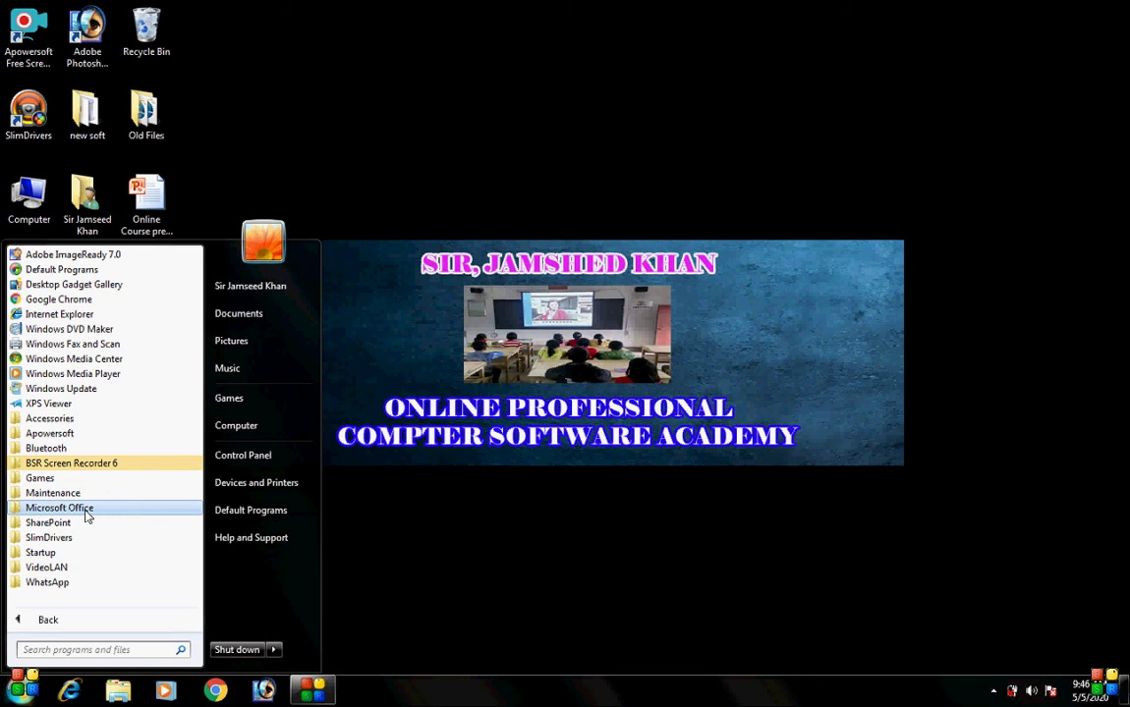
{"action": "left_click", "coordinate": [87, 510]}
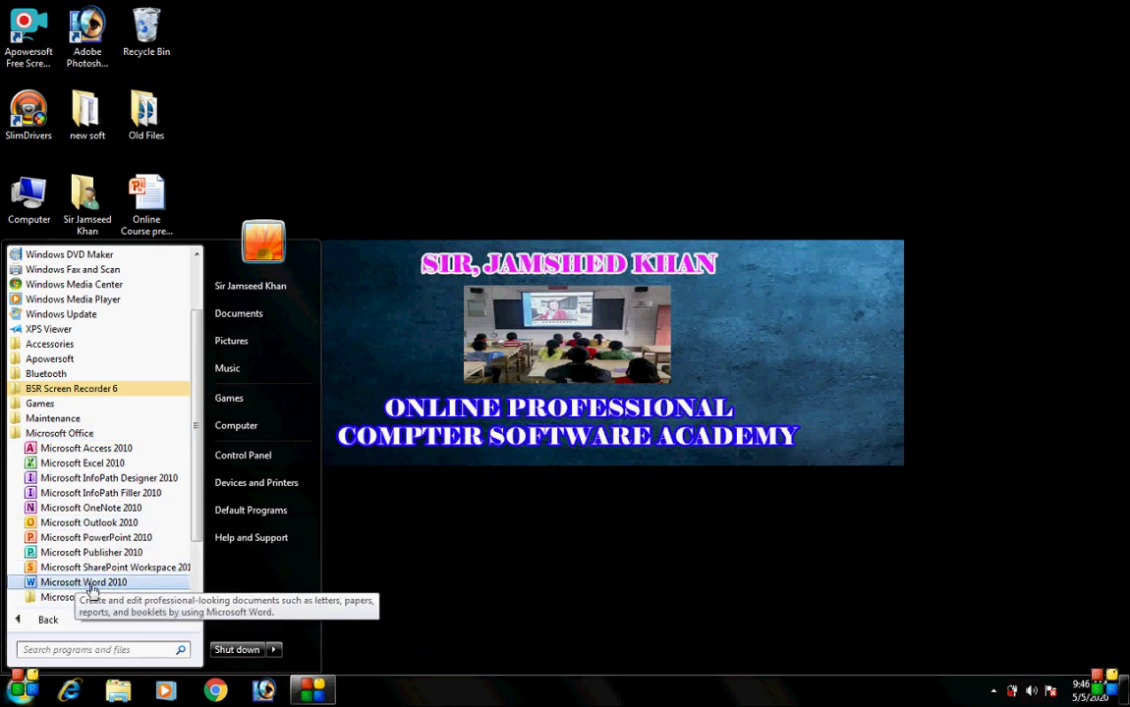
{"action": "left_click", "coordinate": [91, 585]}
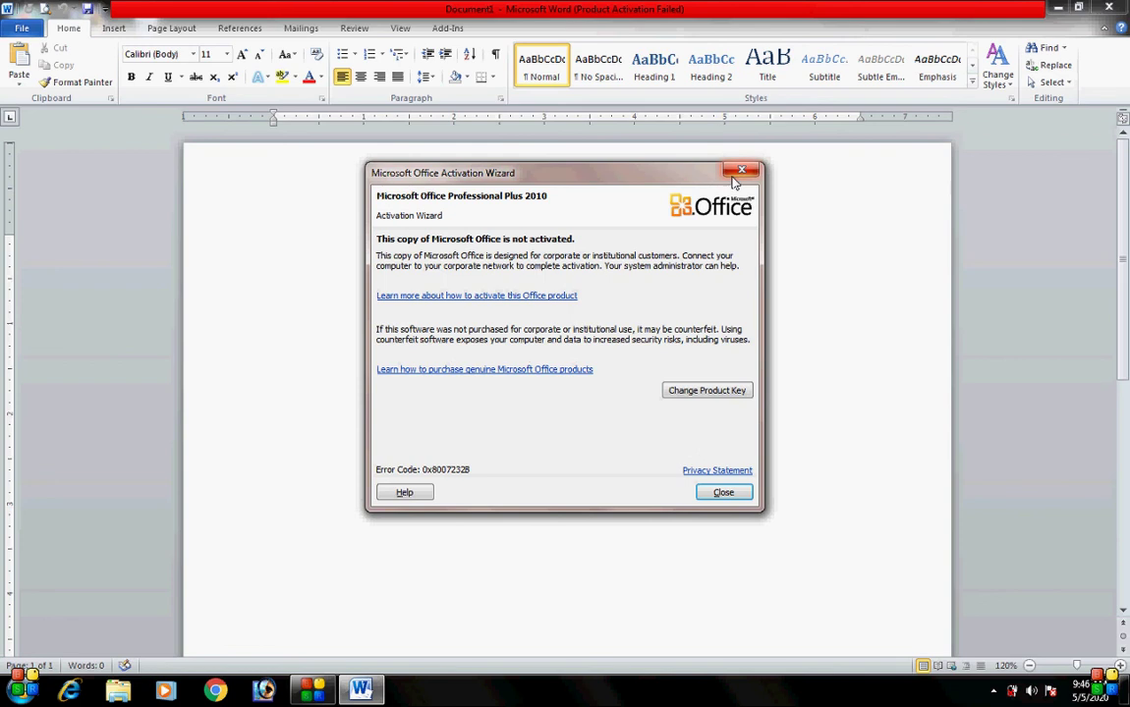
Step: Dismiss the Office Activation Wizard and close Word without adding any content
{"action": "left_click", "coordinate": [733, 175]}
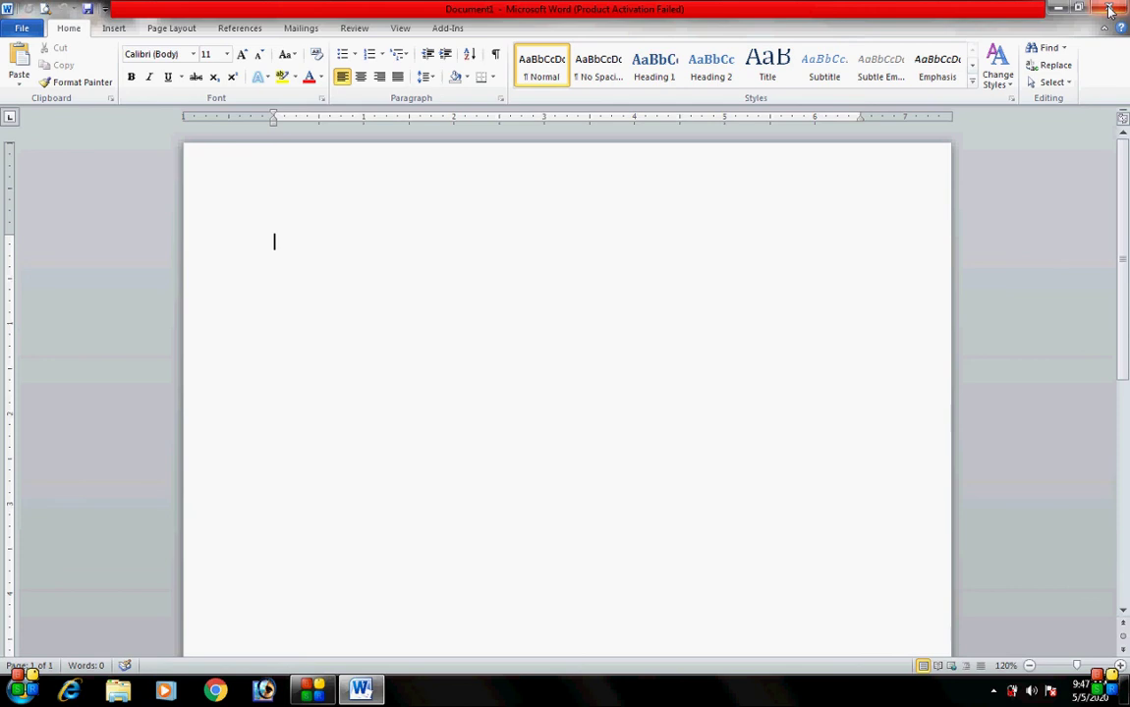
{"action": "left_click", "coordinate": [1109, 10]}
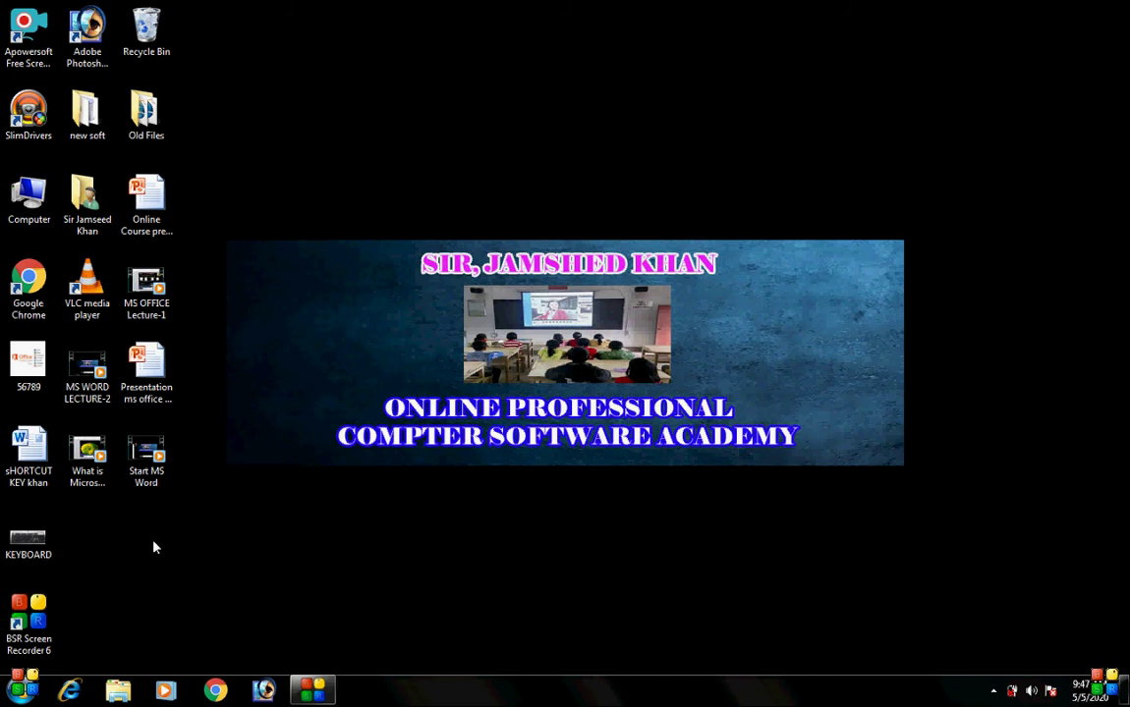
Step: Relaunch Microsoft Word 2010 via All Programs > Microsoft Office for a fresh Document1
{"action": "left_click", "coordinate": [21, 691]}
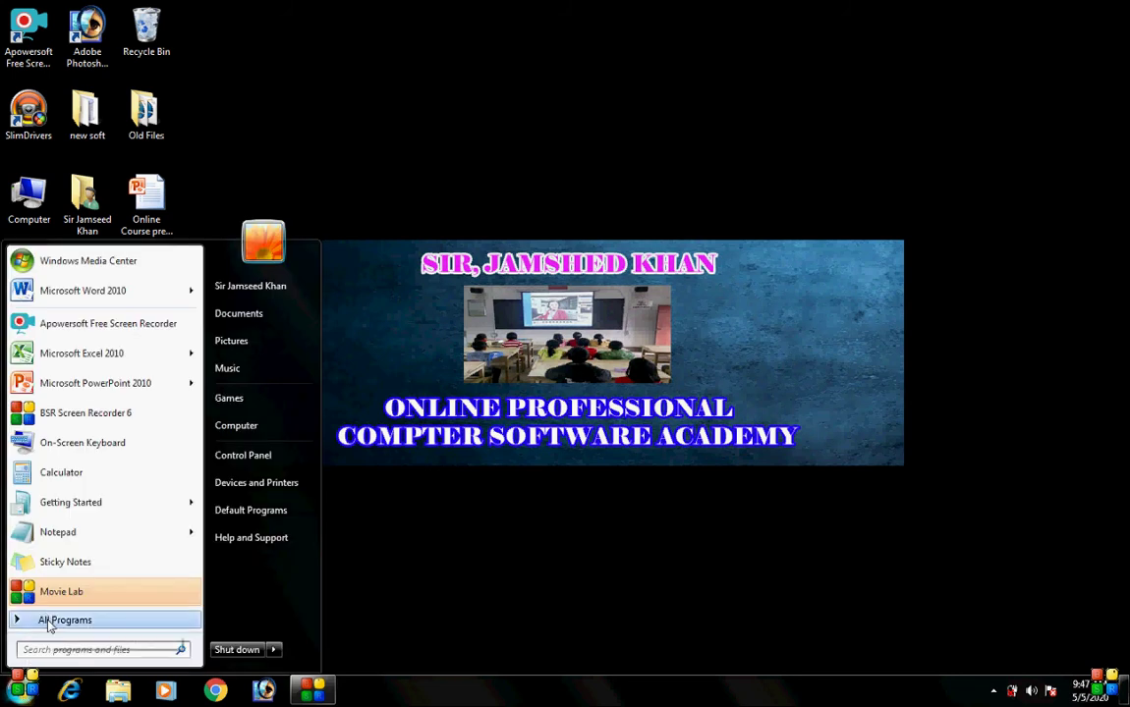
{"action": "left_click", "coordinate": [49, 624]}
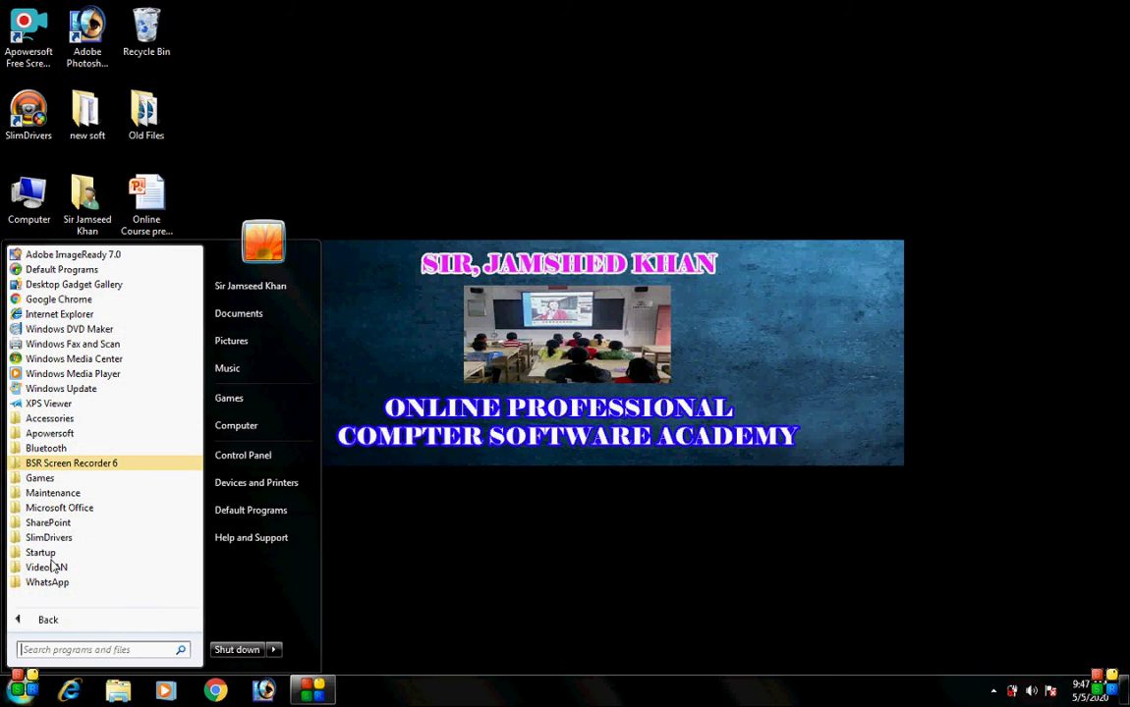
{"action": "left_click", "coordinate": [64, 509]}
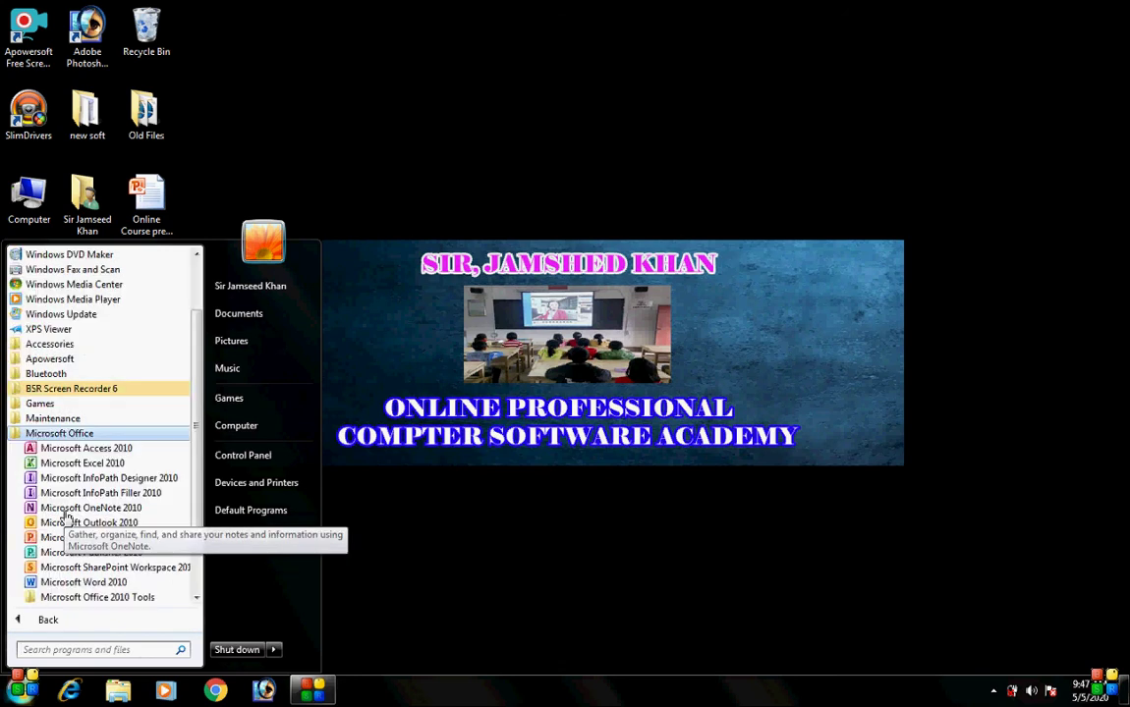
{"action": "left_click", "coordinate": [64, 587]}
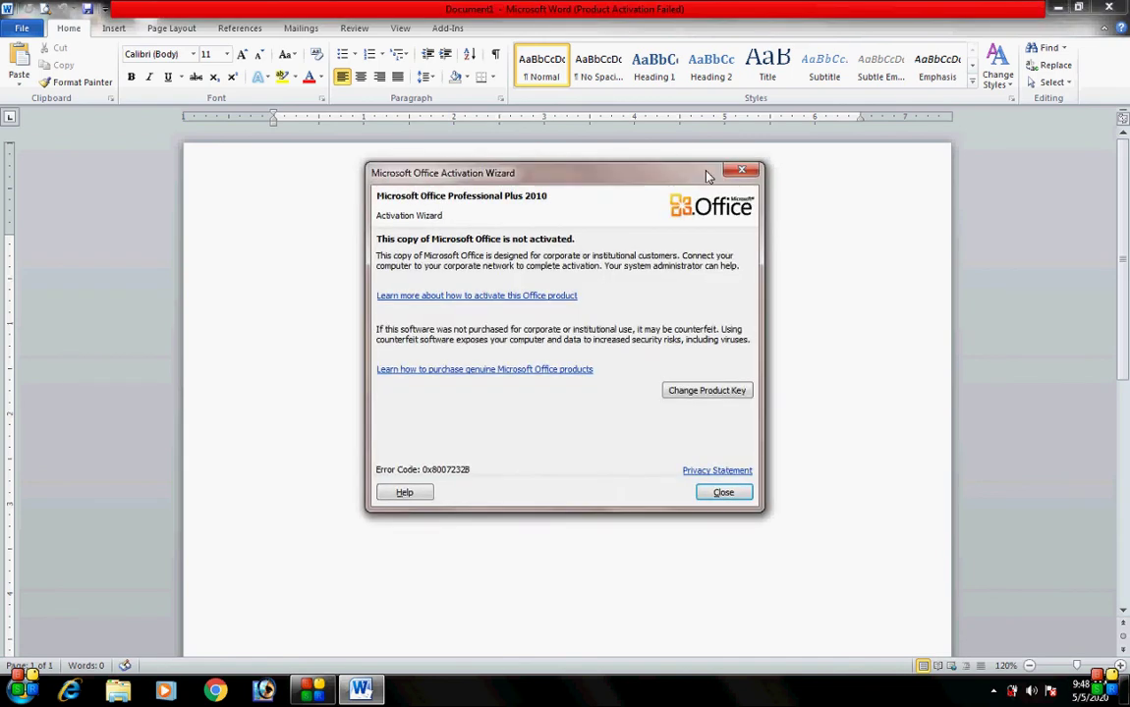
Step: Dismiss the activation notice, restore down and re-maximize the Word window, then minimize it
{"action": "left_click", "coordinate": [752, 172]}
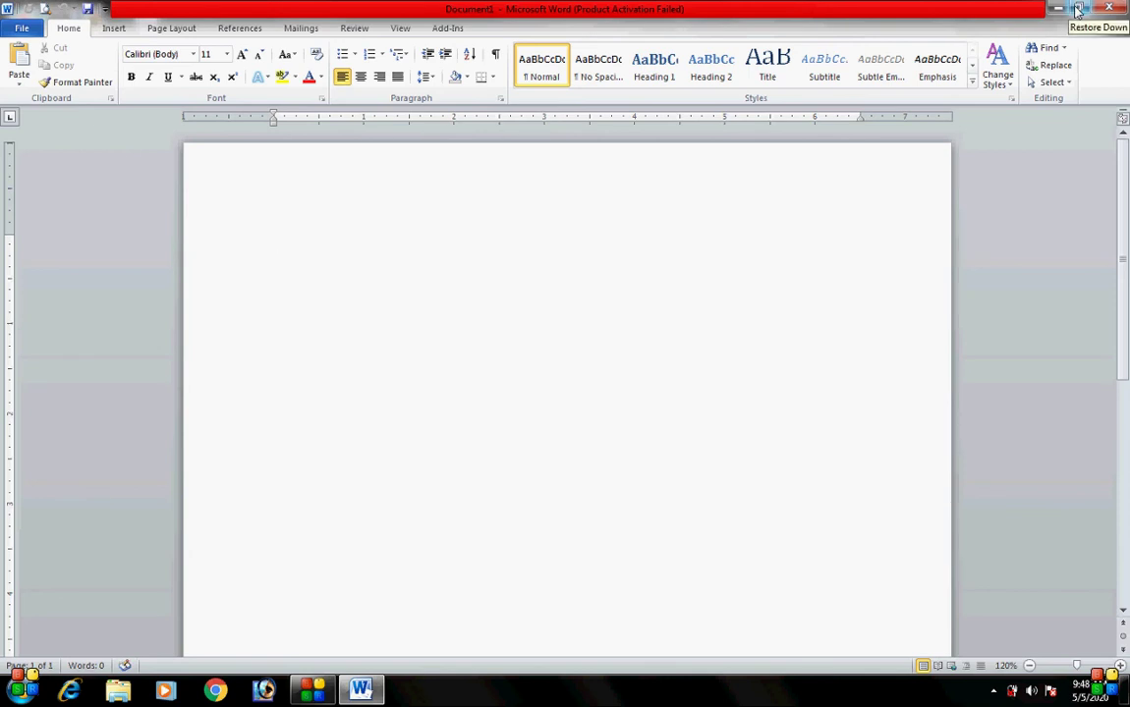
{"action": "left_click", "coordinate": [1076, 9]}
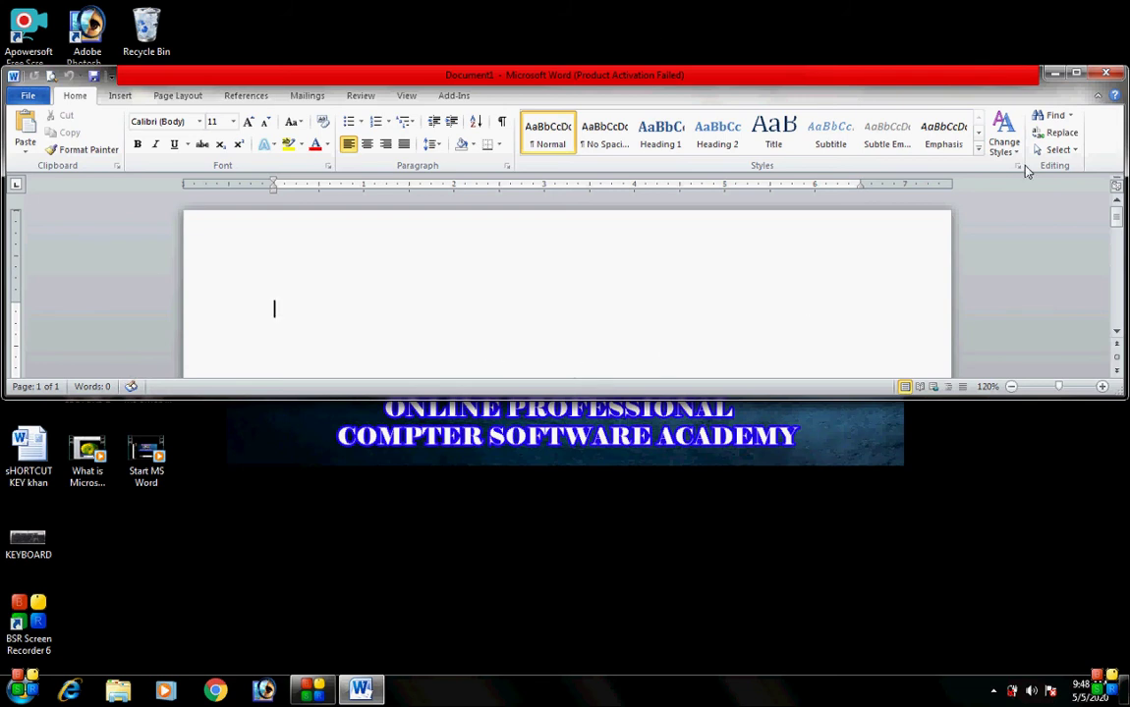
{"action": "left_click", "coordinate": [1077, 76]}
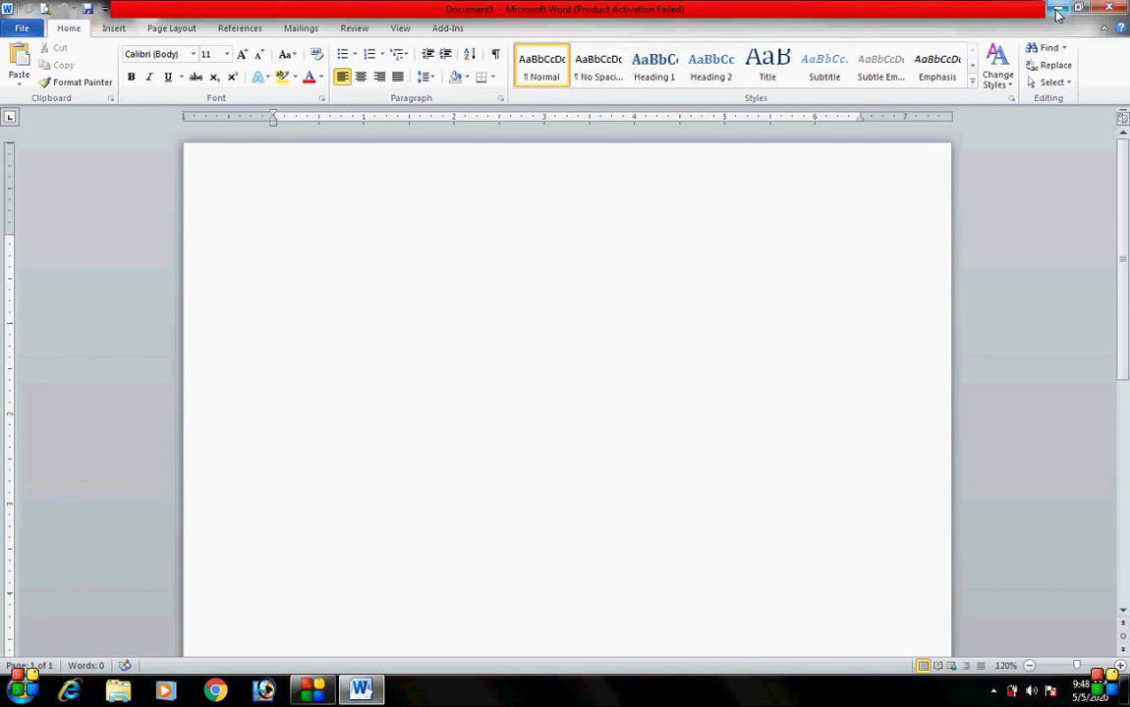
{"action": "left_click", "coordinate": [1057, 14]}
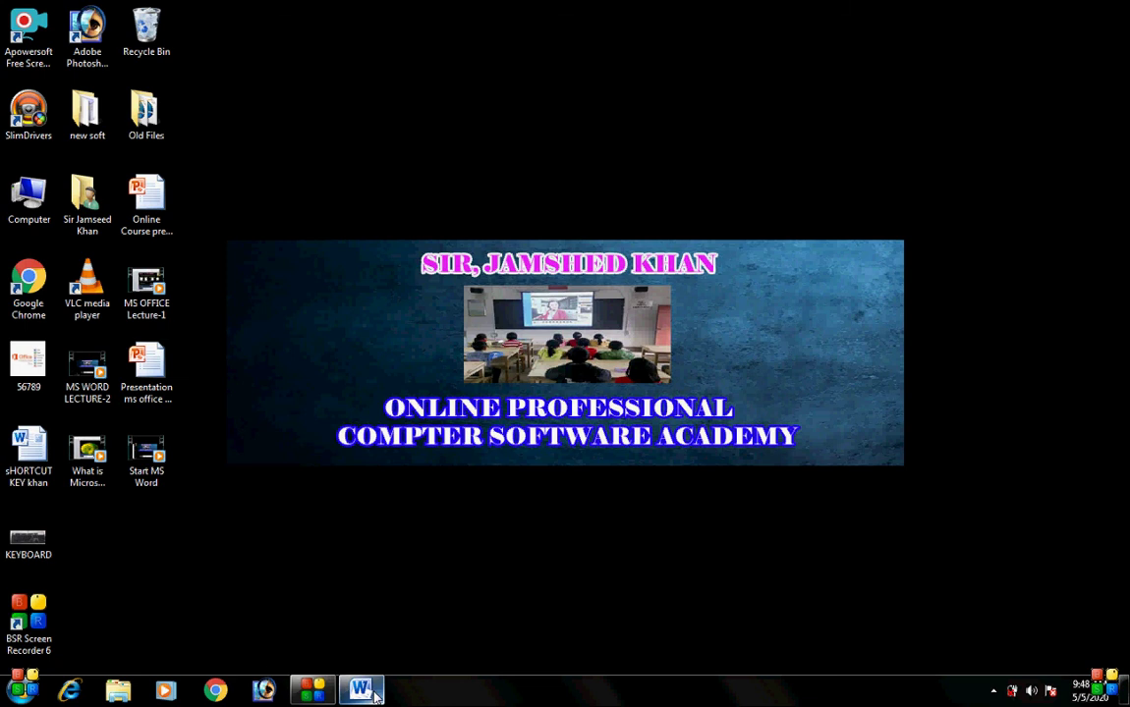
{"action": "mouse_move", "coordinate": [361, 691]}
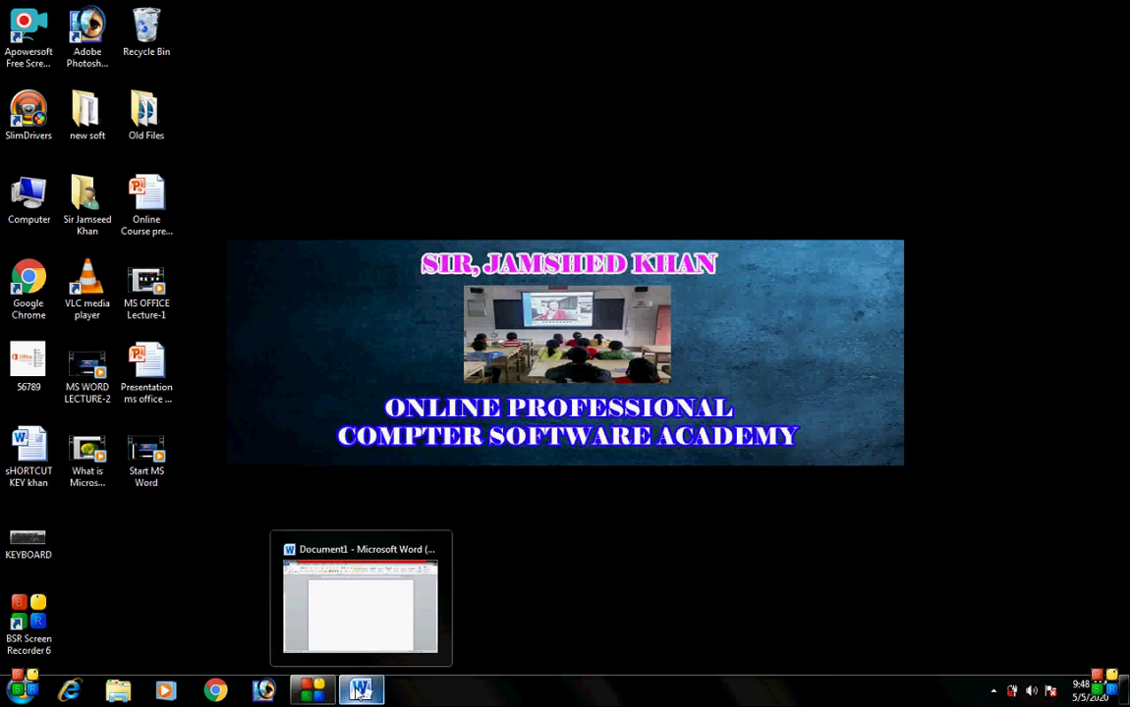
Step: Restore the minimized Document1 window from its Word taskbar thumbnail
{"action": "left_click", "coordinate": [361, 690]}
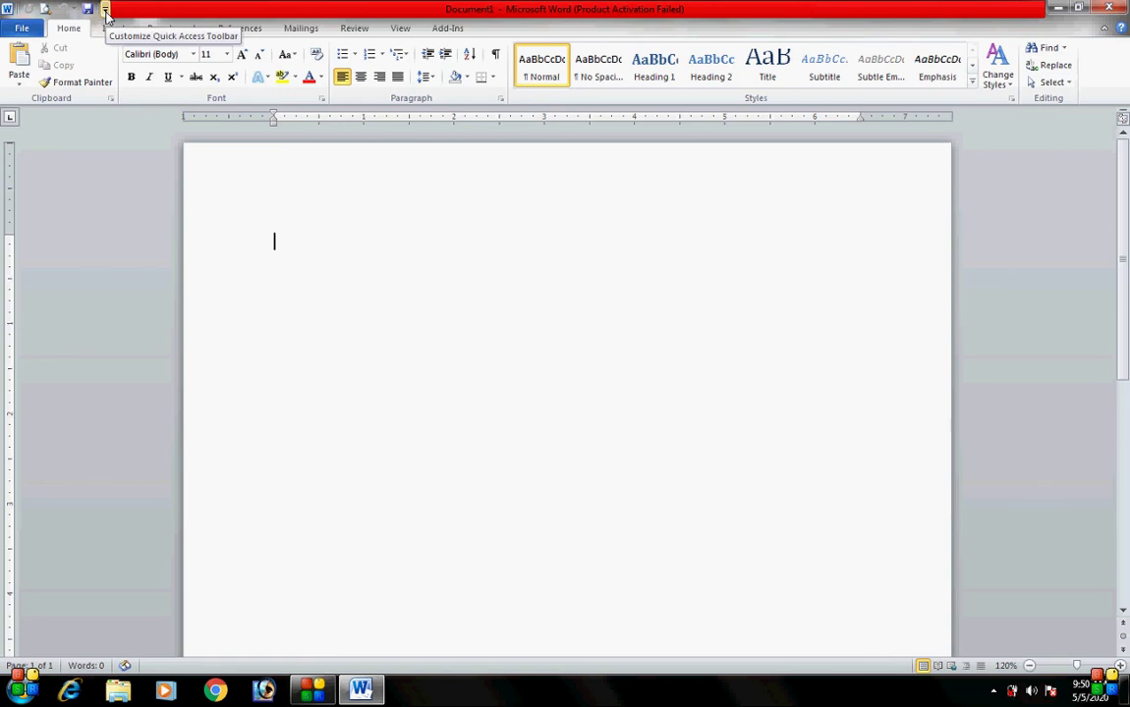
{"action": "left_click", "coordinate": [105, 10]}
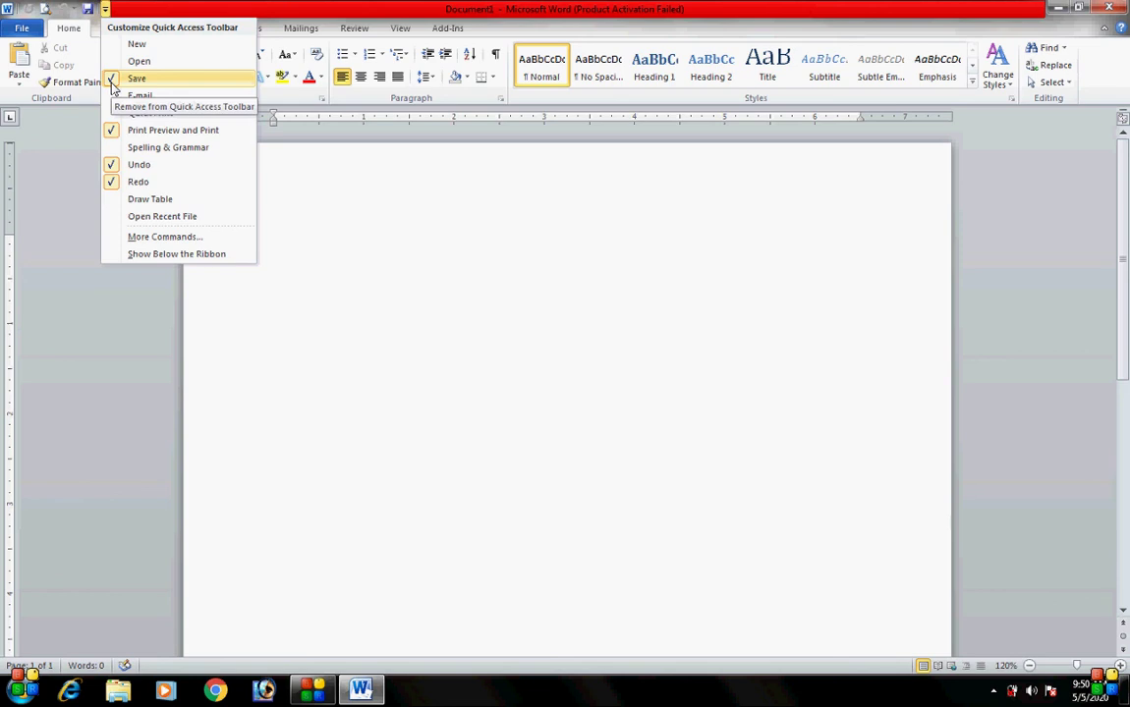
{"action": "left_click", "coordinate": [113, 80]}
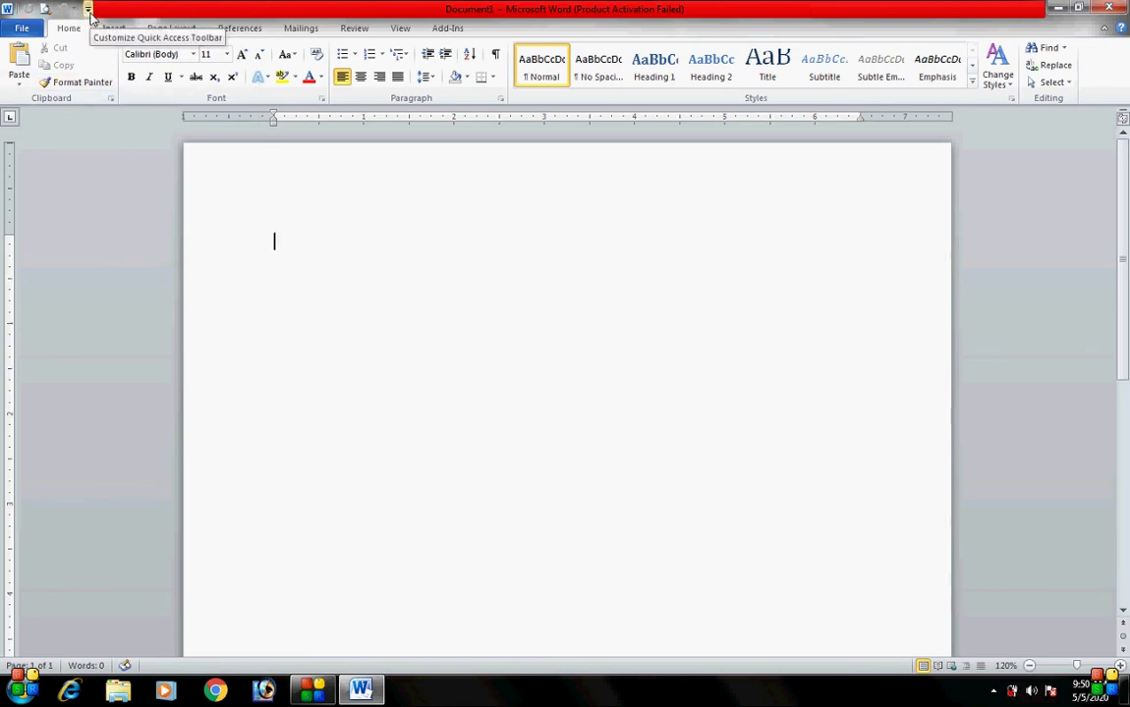
{"action": "left_click", "coordinate": [88, 12]}
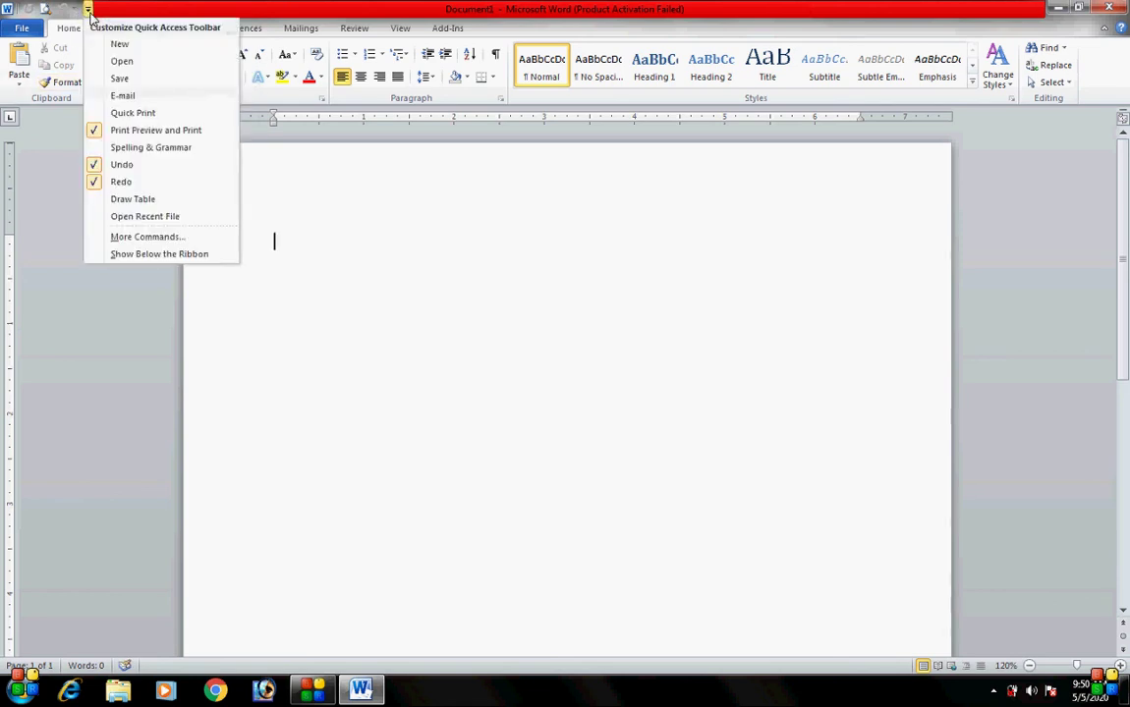
{"action": "left_click", "coordinate": [110, 82]}
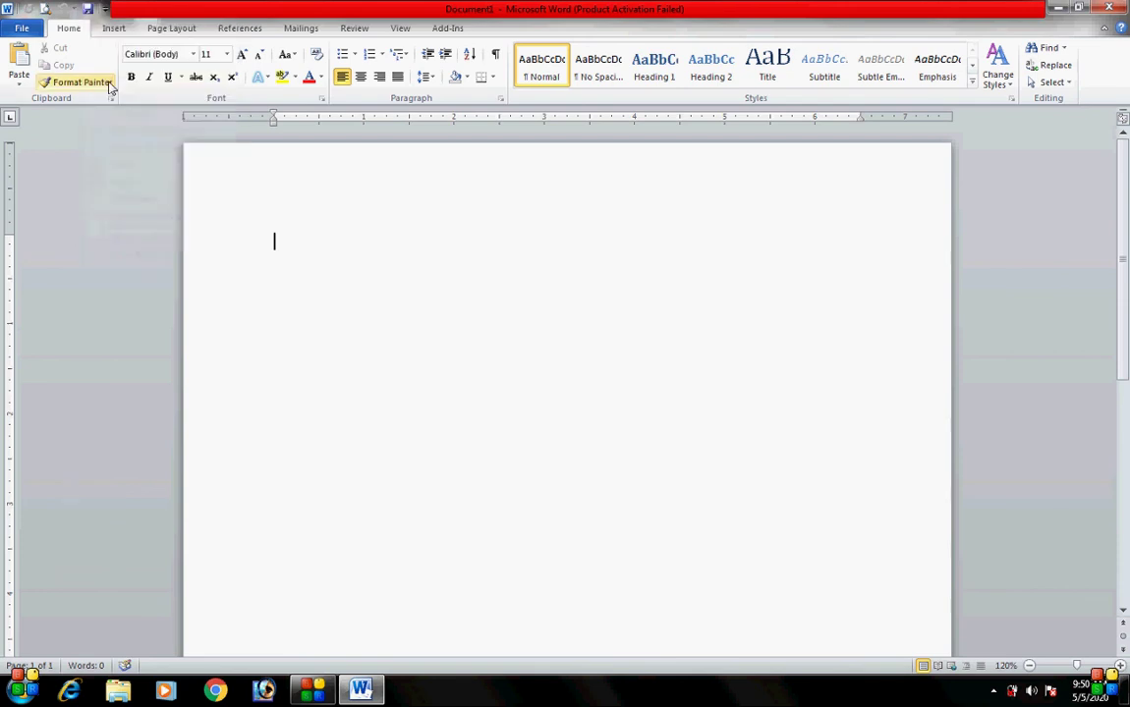
{"action": "left_click", "coordinate": [105, 10]}
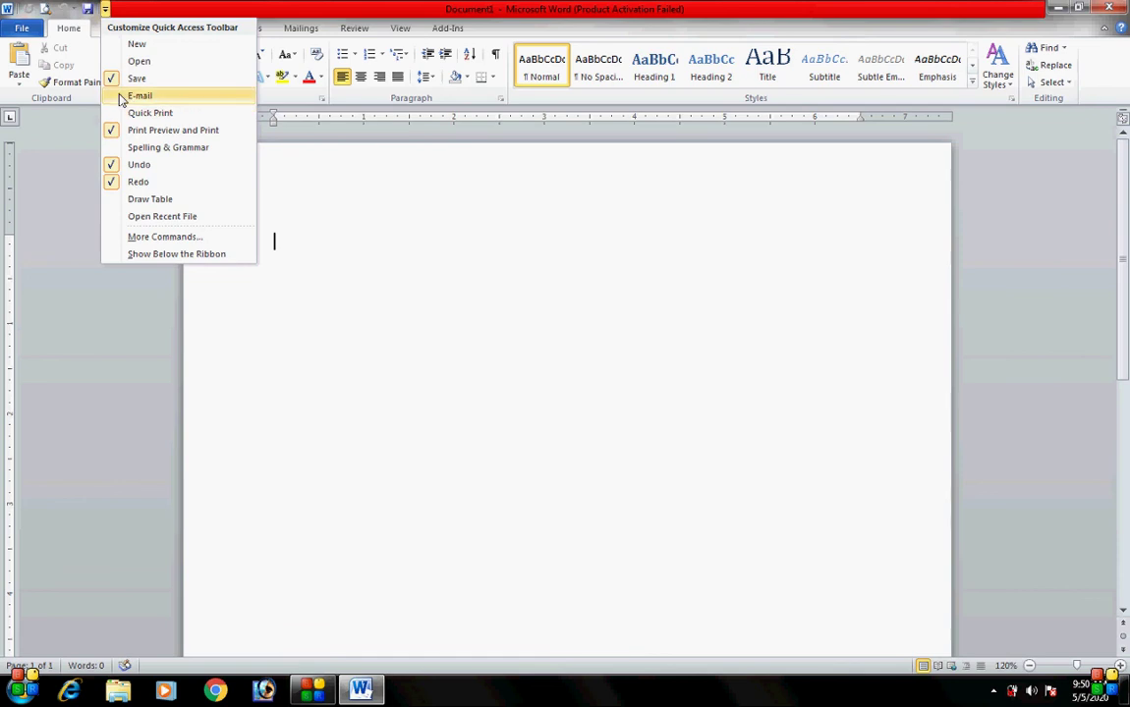
{"action": "left_click", "coordinate": [122, 95]}
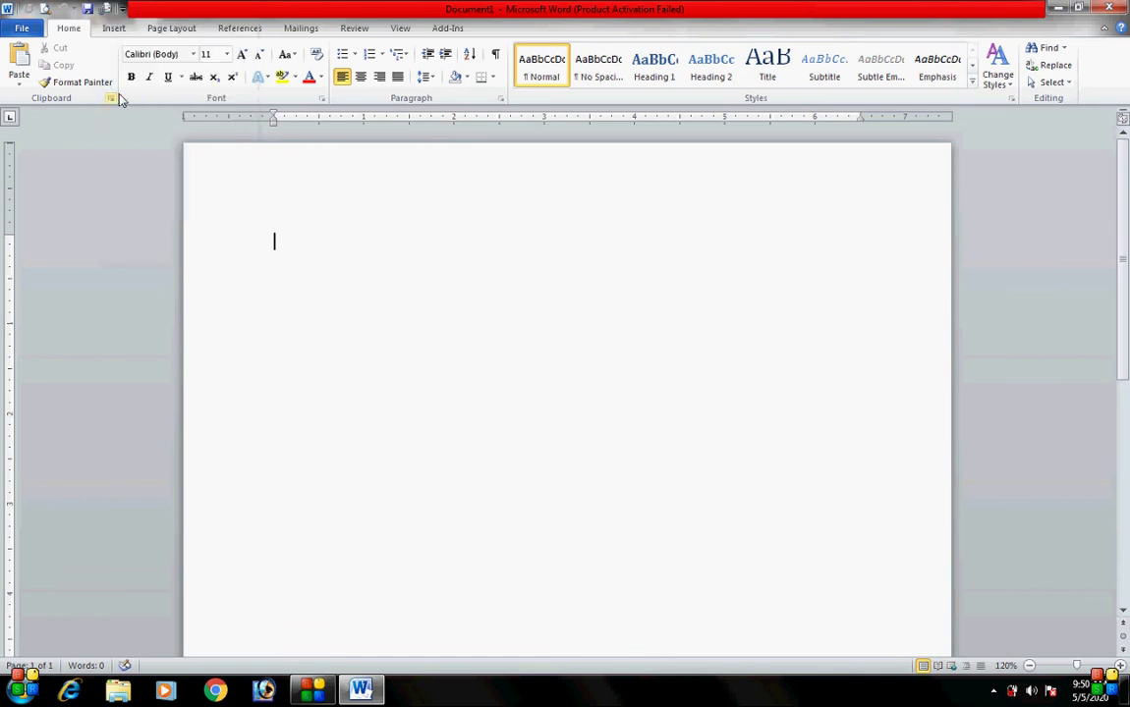
{"action": "left_click", "coordinate": [123, 10]}
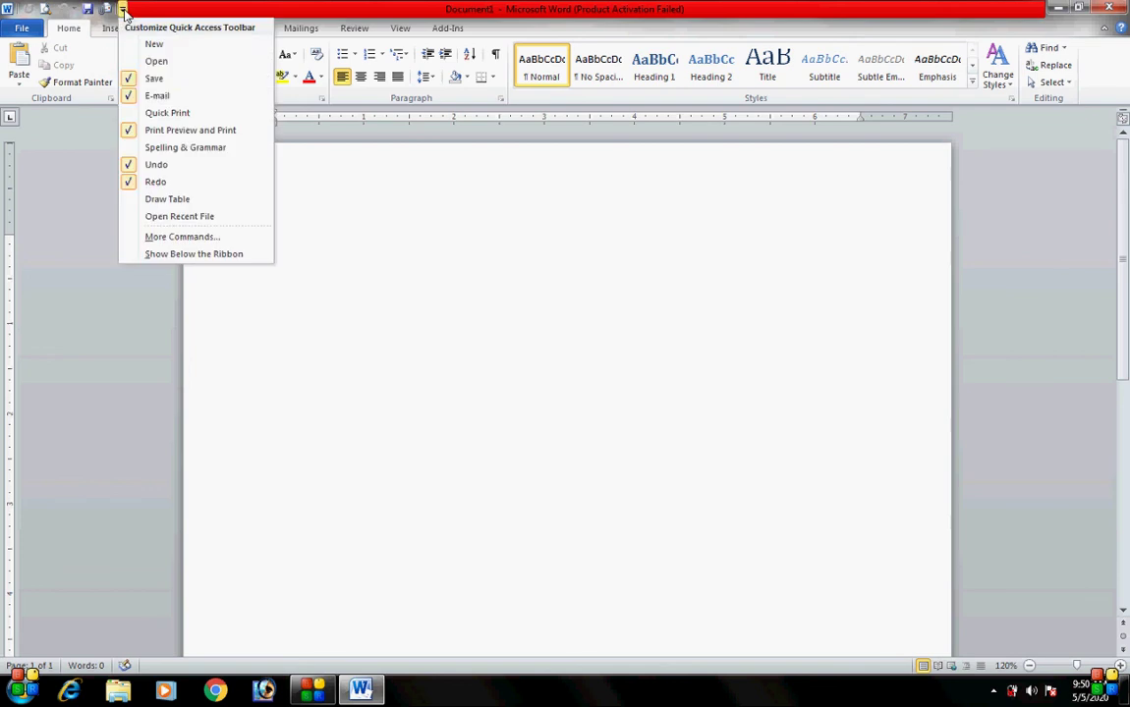
{"action": "left_click", "coordinate": [130, 103]}
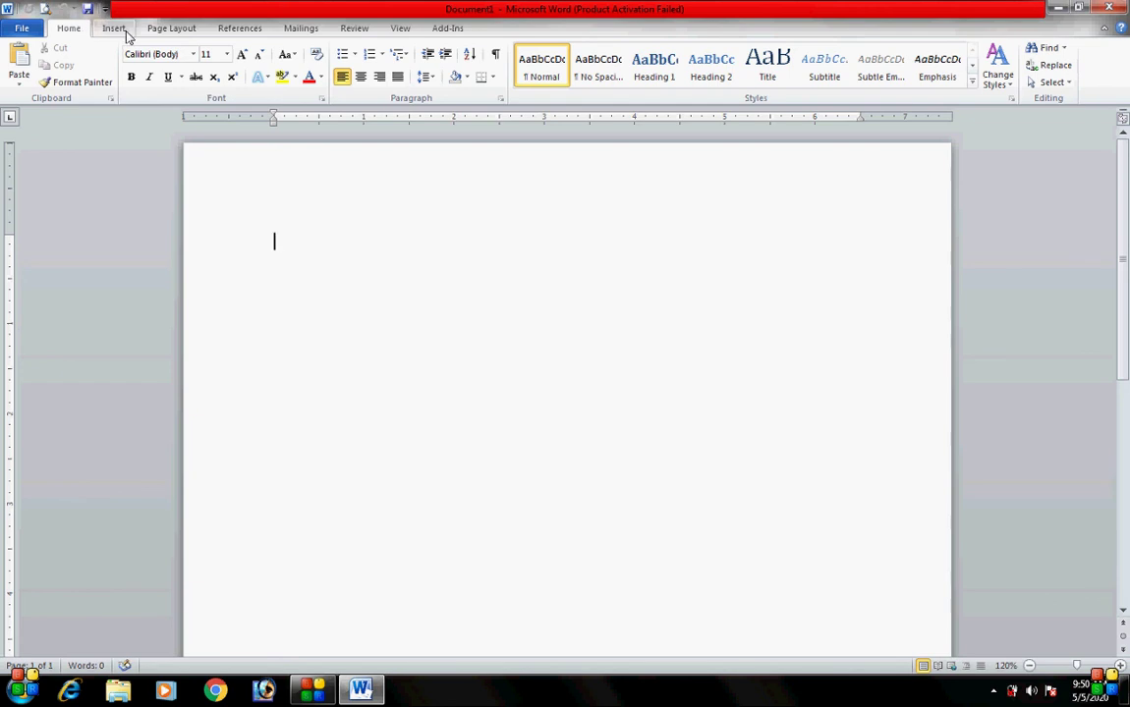
Step: Browse the Insert, Page Layout, References, Mailings, Review and View ribbon tabs, ending on View
{"action": "left_click", "coordinate": [122, 34]}
{"action": "left_click", "coordinate": [165, 30]}
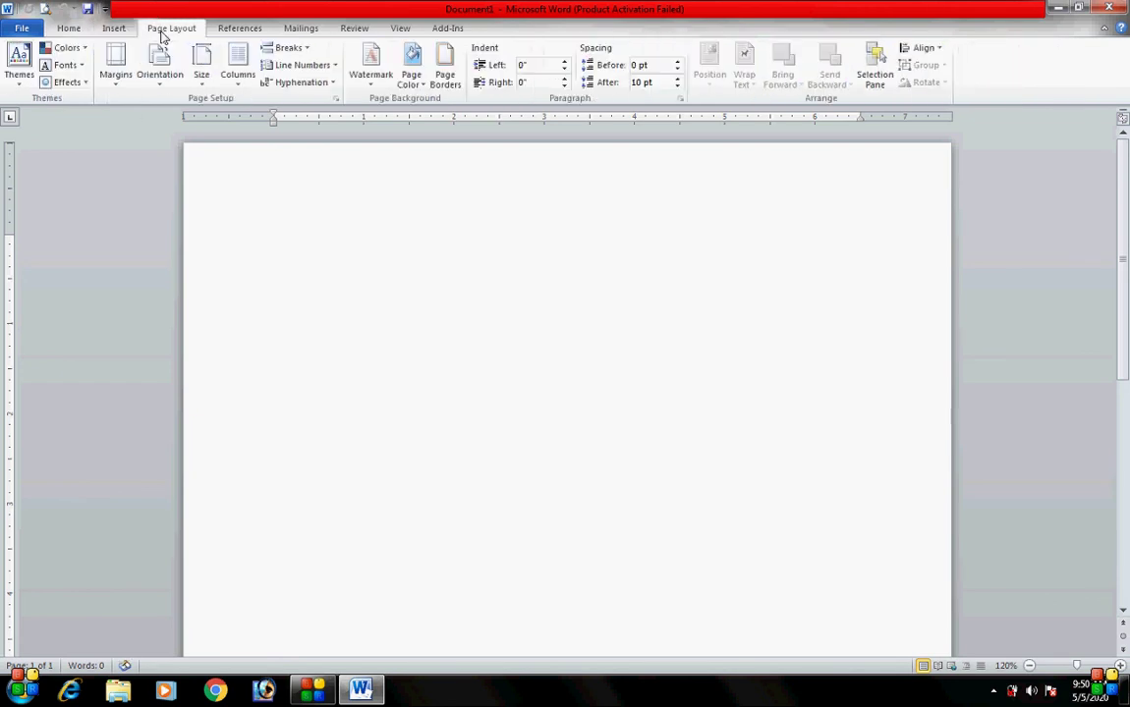
{"action": "left_click", "coordinate": [72, 32]}
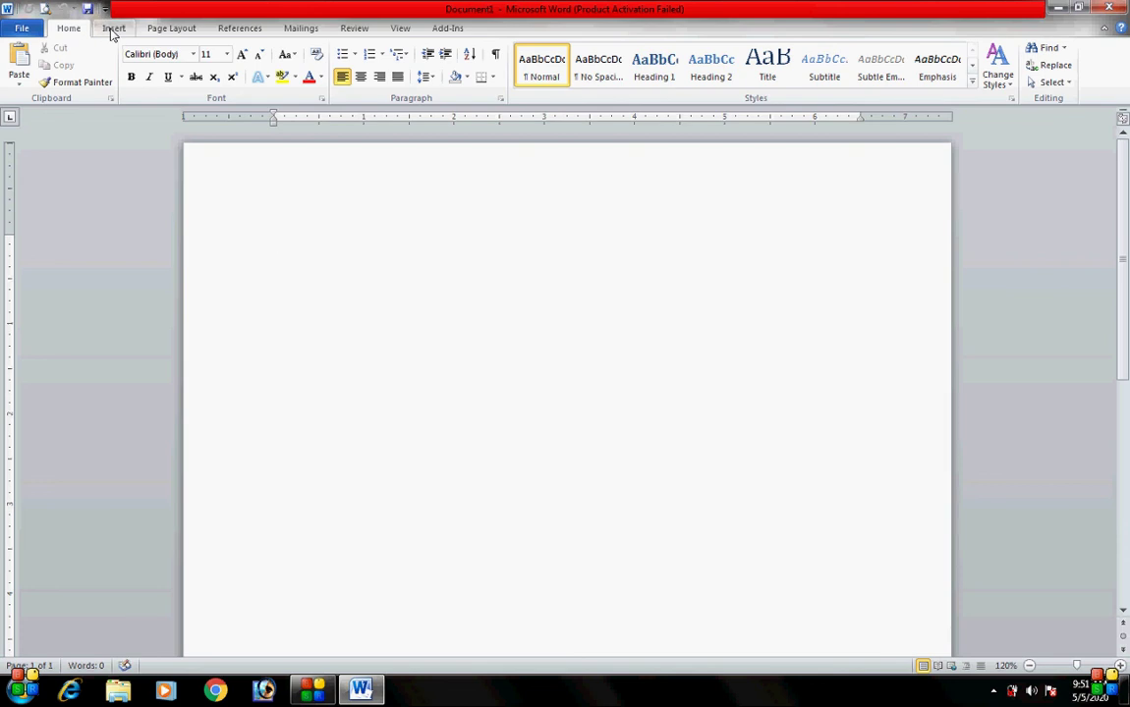
{"action": "left_click", "coordinate": [113, 29]}
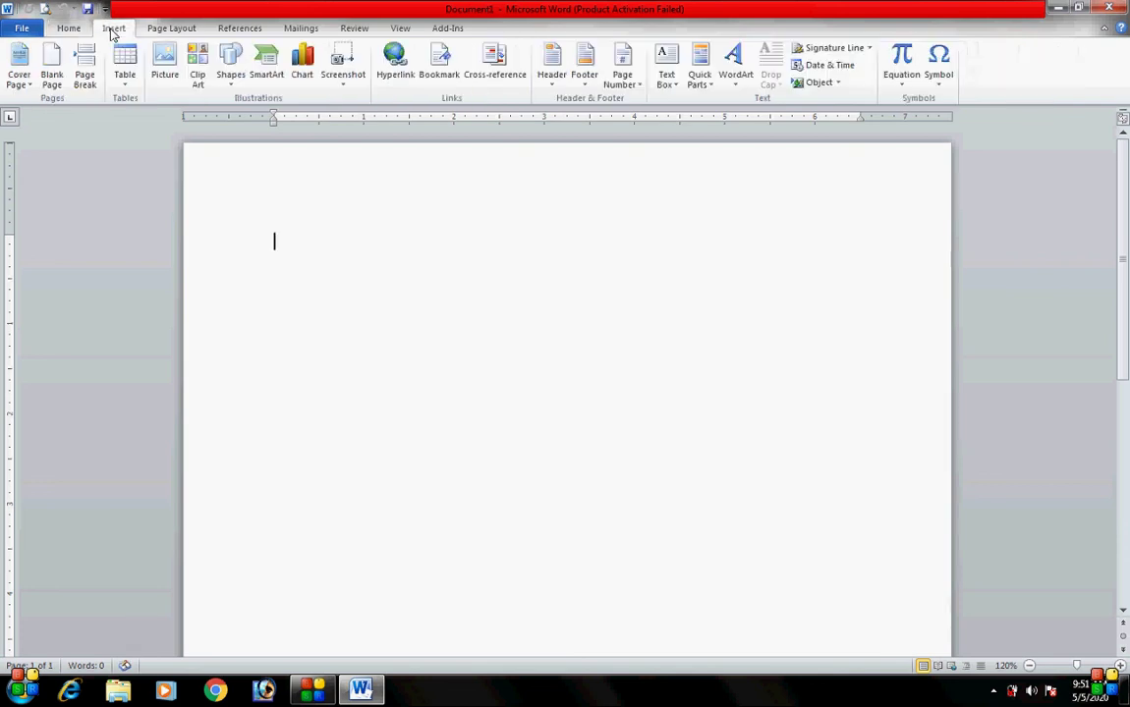
{"action": "left_click", "coordinate": [162, 29]}
{"action": "left_click", "coordinate": [240, 29]}
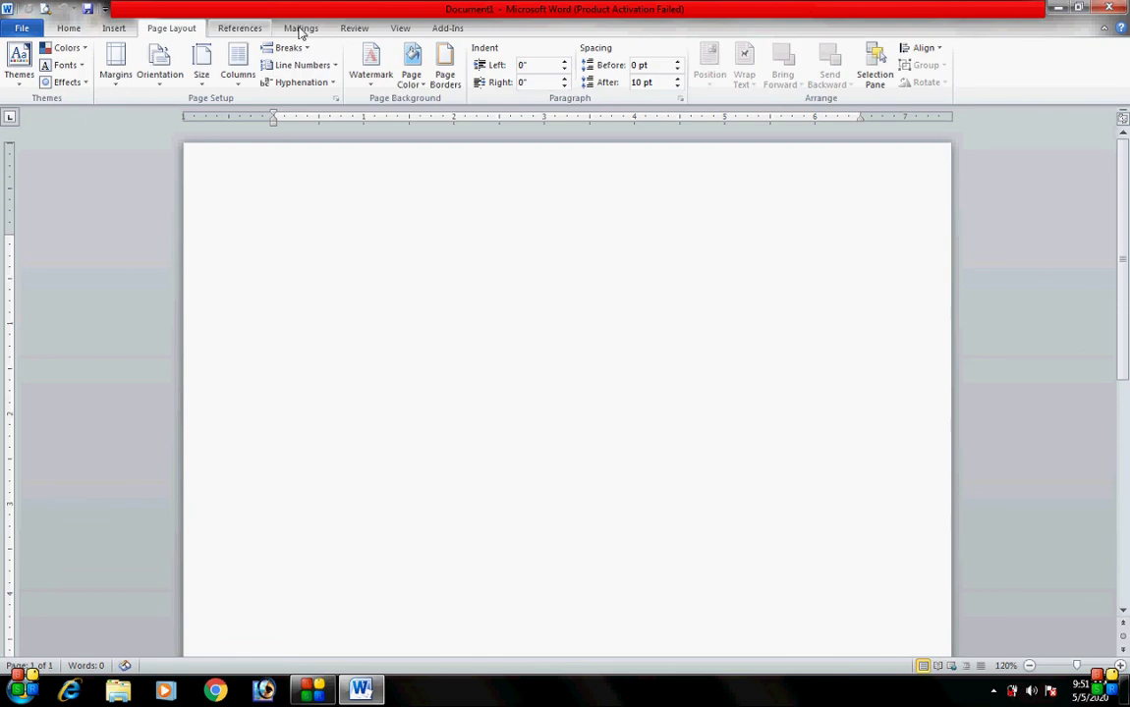
{"action": "left_click", "coordinate": [299, 29]}
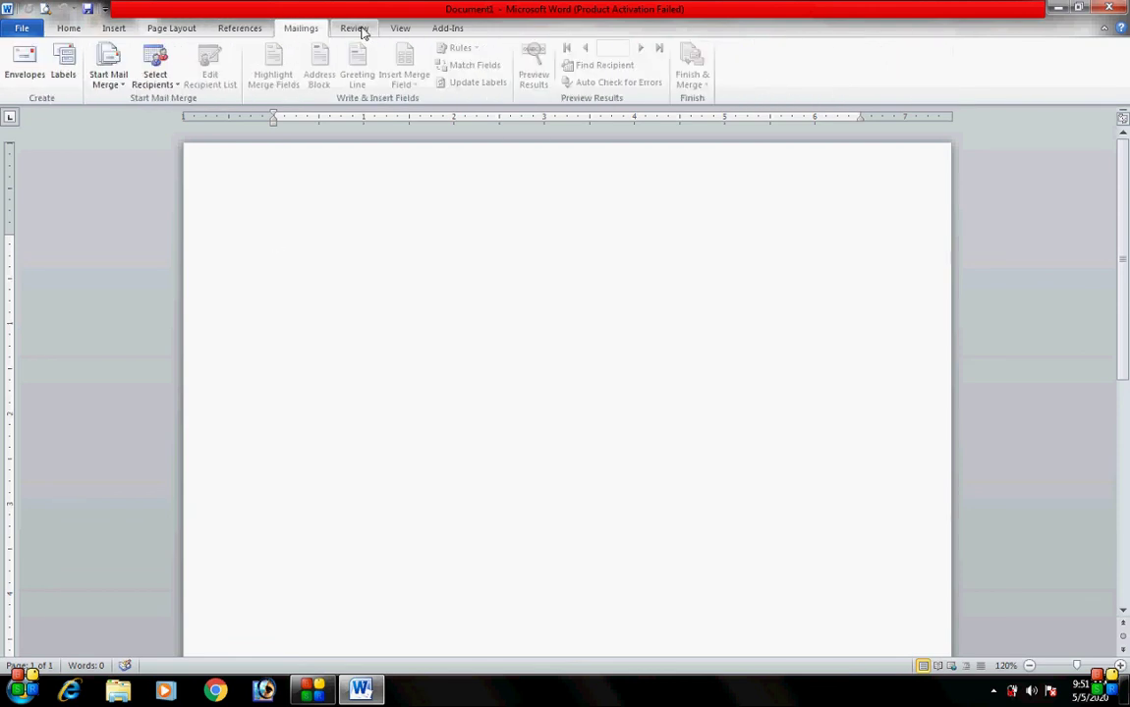
{"action": "left_click", "coordinate": [360, 30]}
{"action": "left_click", "coordinate": [397, 30]}
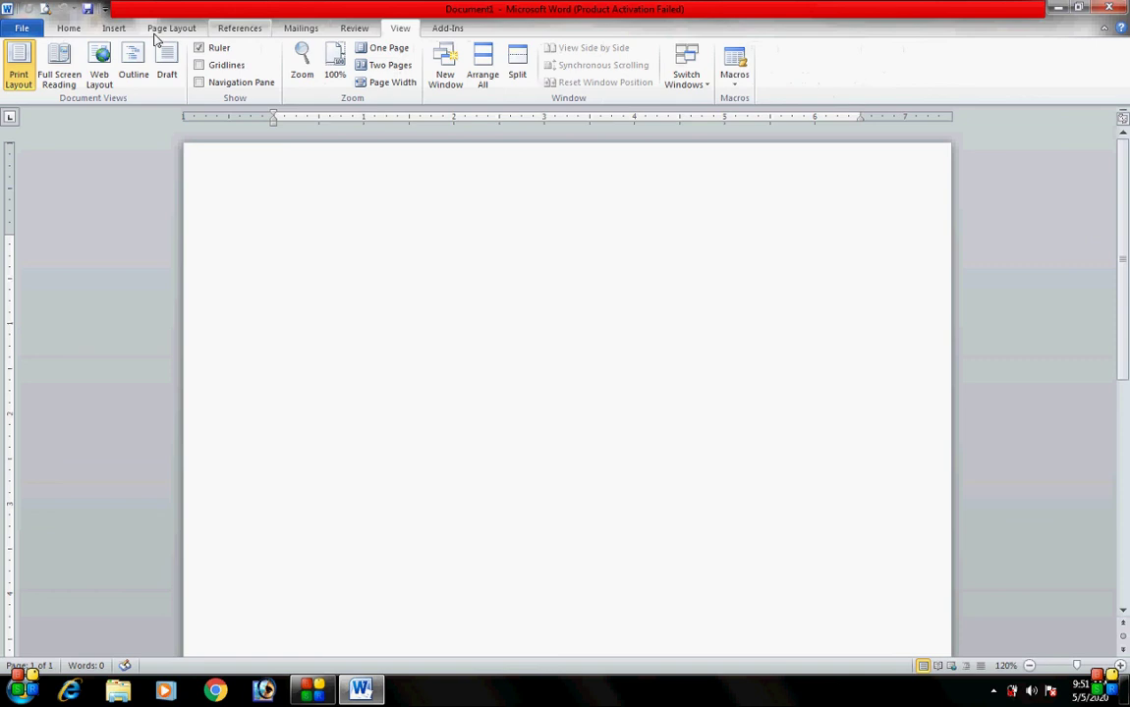
Step: Switch to Home, look over the Insert tab, then return to the Home formatting commands
{"action": "left_click", "coordinate": [69, 28]}
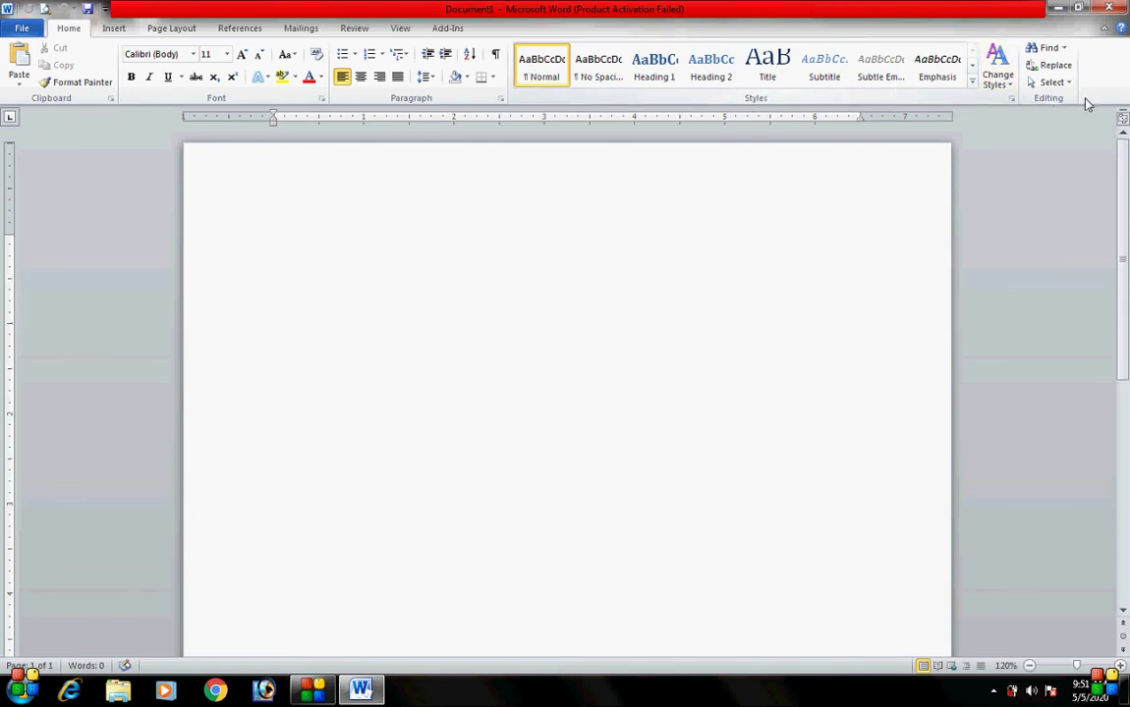
{"action": "left_click", "coordinate": [113, 28]}
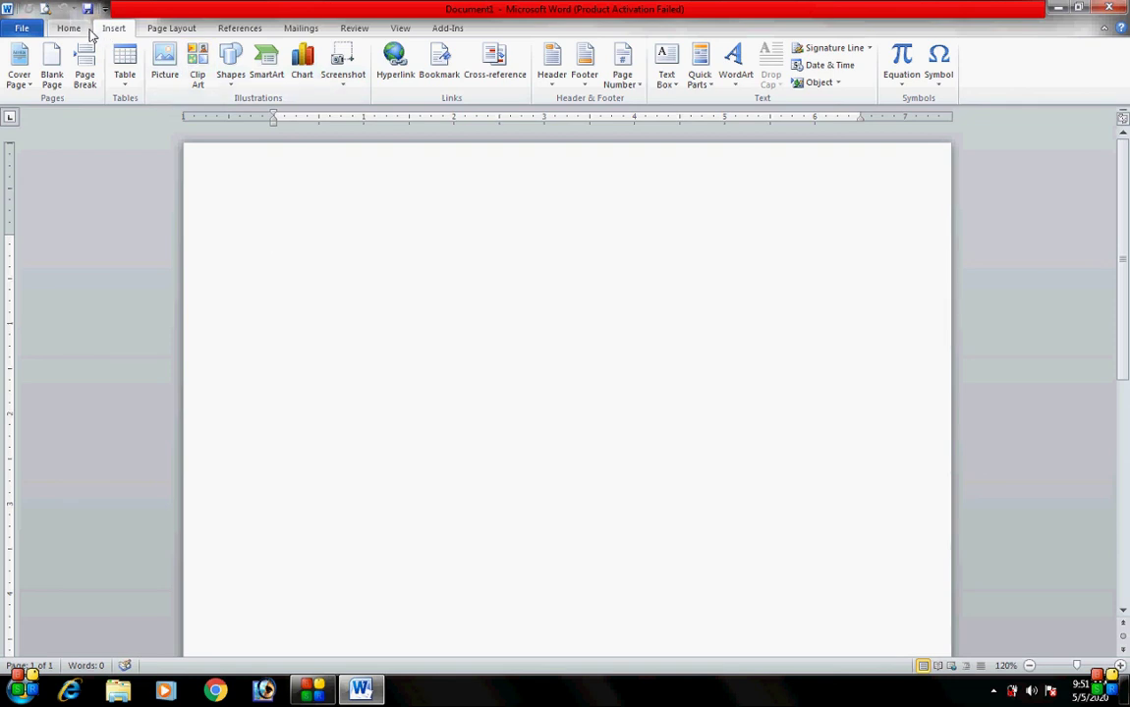
{"action": "left_click", "coordinate": [86, 30]}
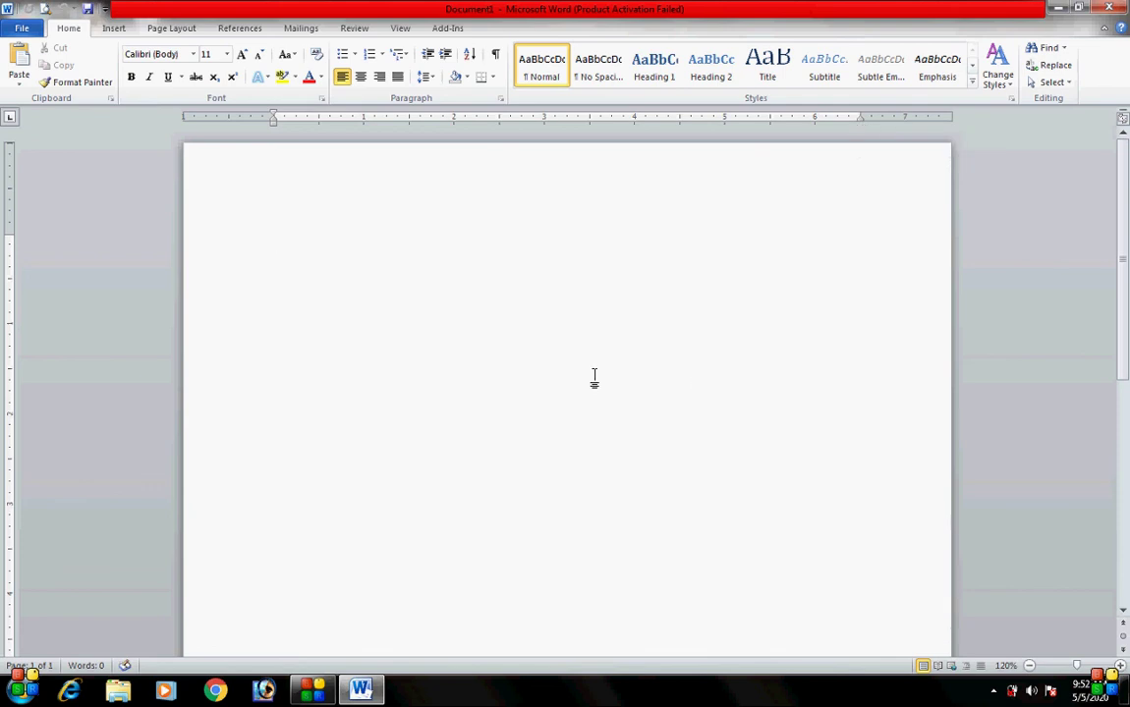
Step: Generate three sample paragraphs with =RAND() and enlarge all the text to 15 pt
{"action": "type", "text": "="}
{"action": "type", "text": "RAN"}
{"action": "type", "text": "D()"}
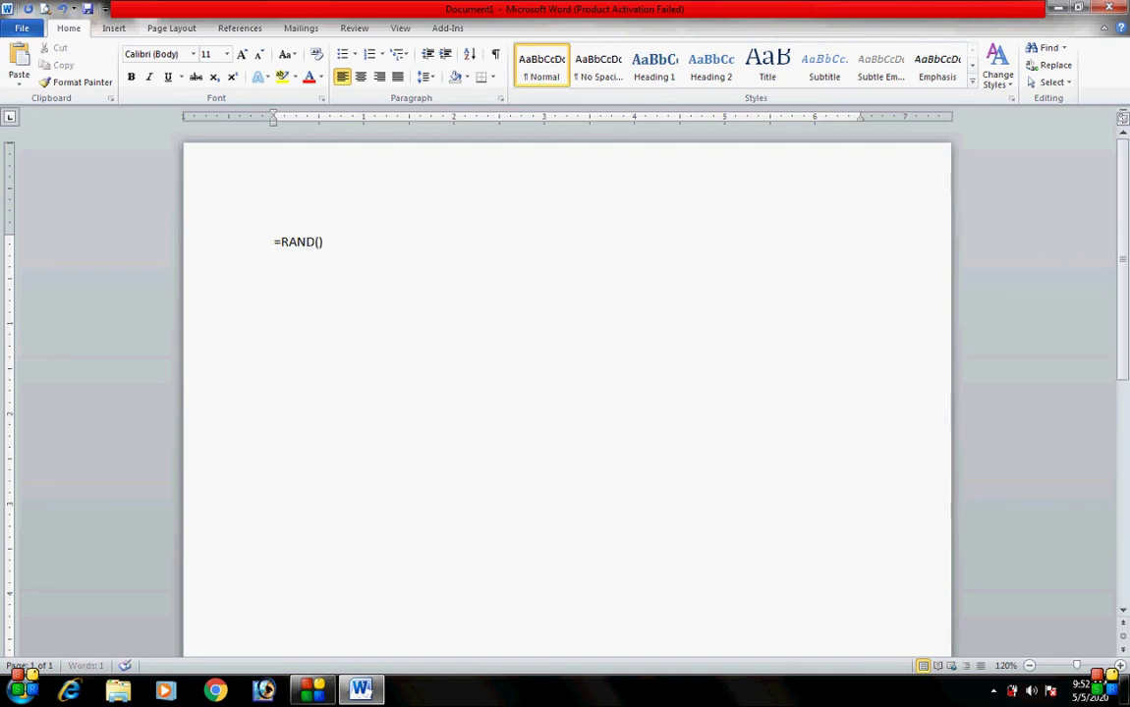
{"action": "key", "text": "Return"}
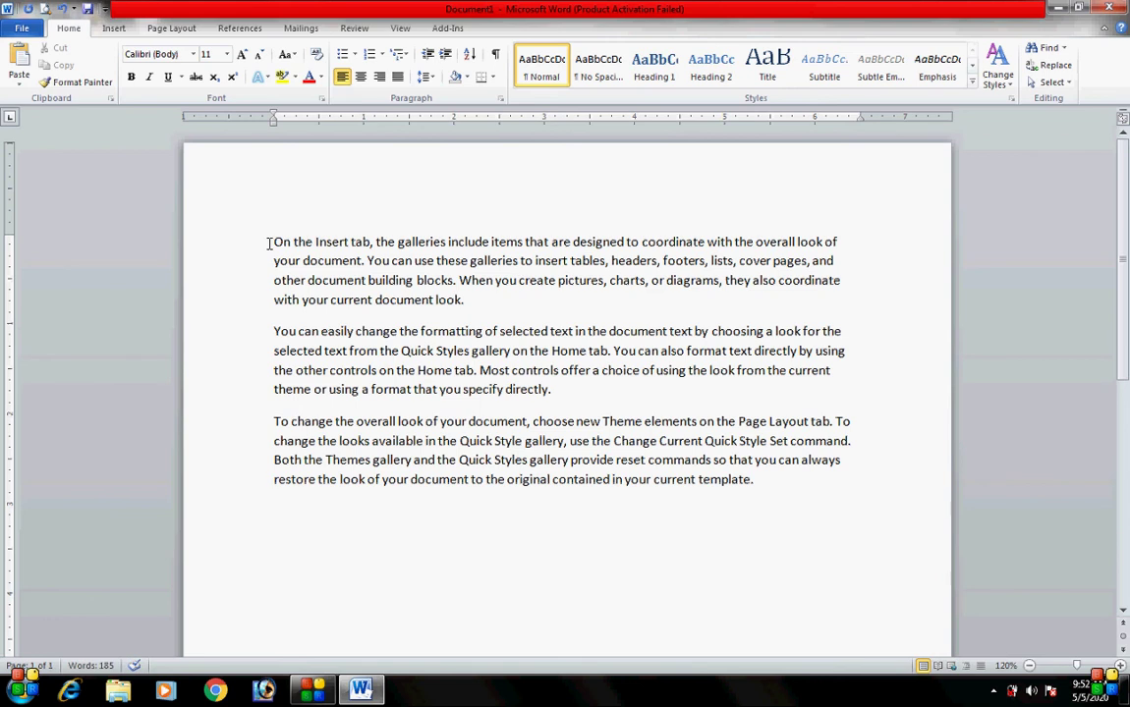
{"action": "left_click_drag", "start_coordinate": [269, 243], "coordinate": [461, 513]}
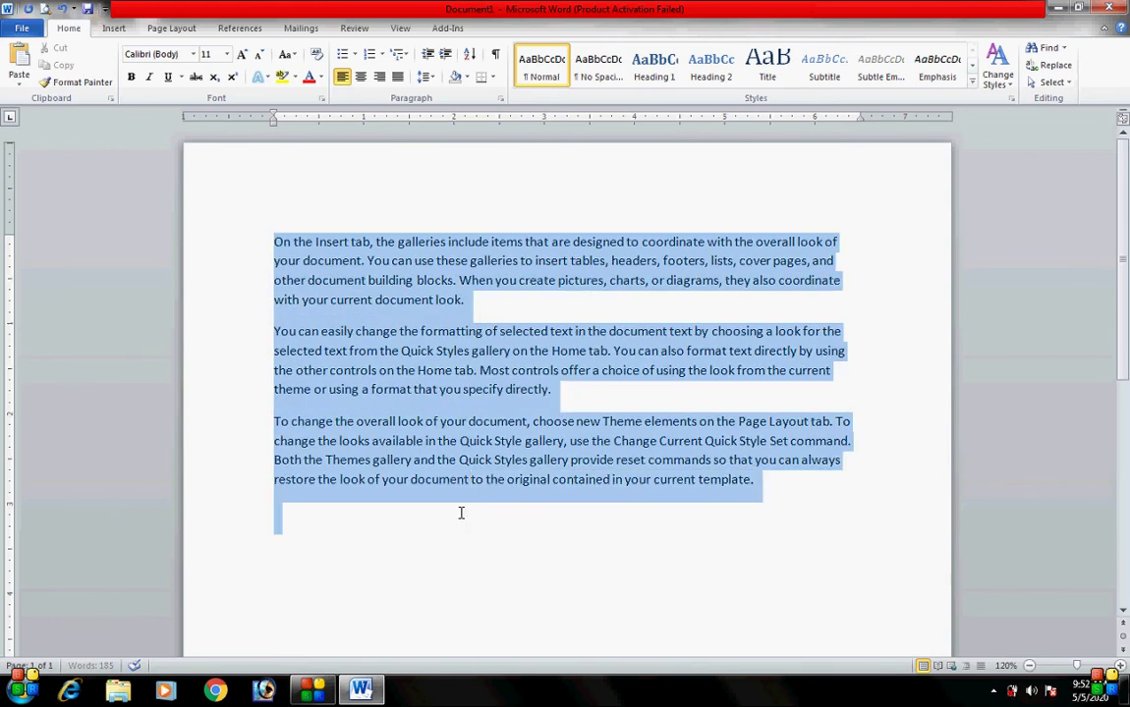
{"action": "key", "text": "ctrl+bracketright"}
{"action": "key", "text": "ctrl+bracketright"}
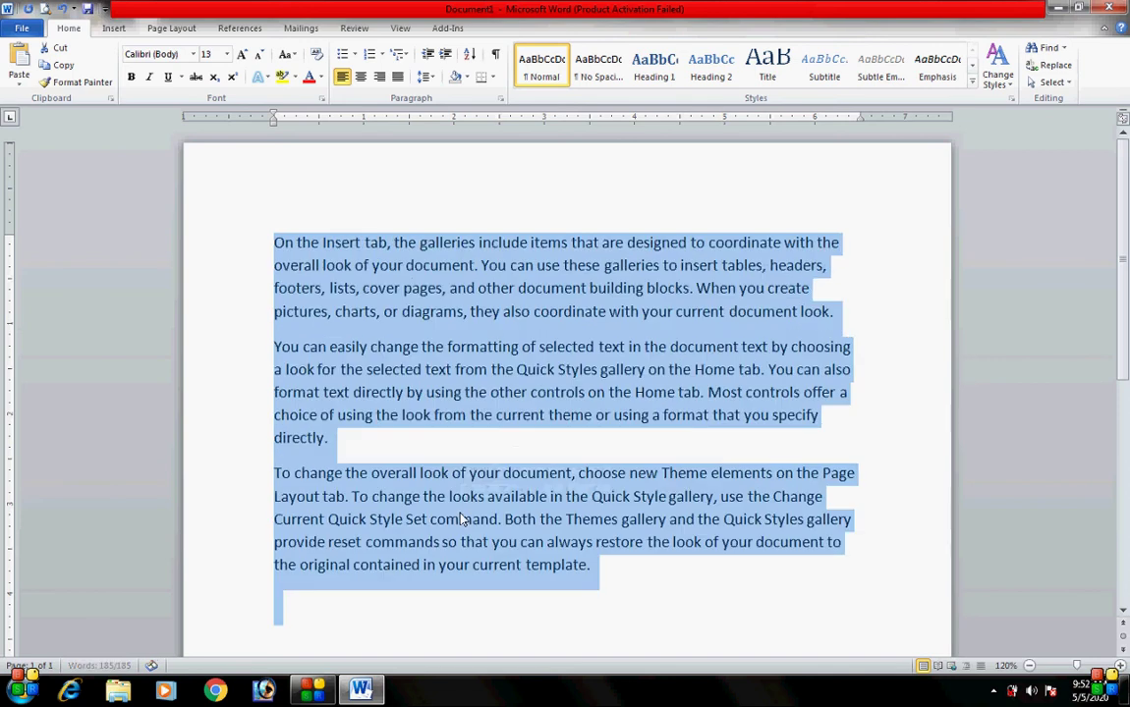
{"action": "key", "text": "ctrl+bracketright"}
{"action": "key", "text": "ctrl+bracketright"}
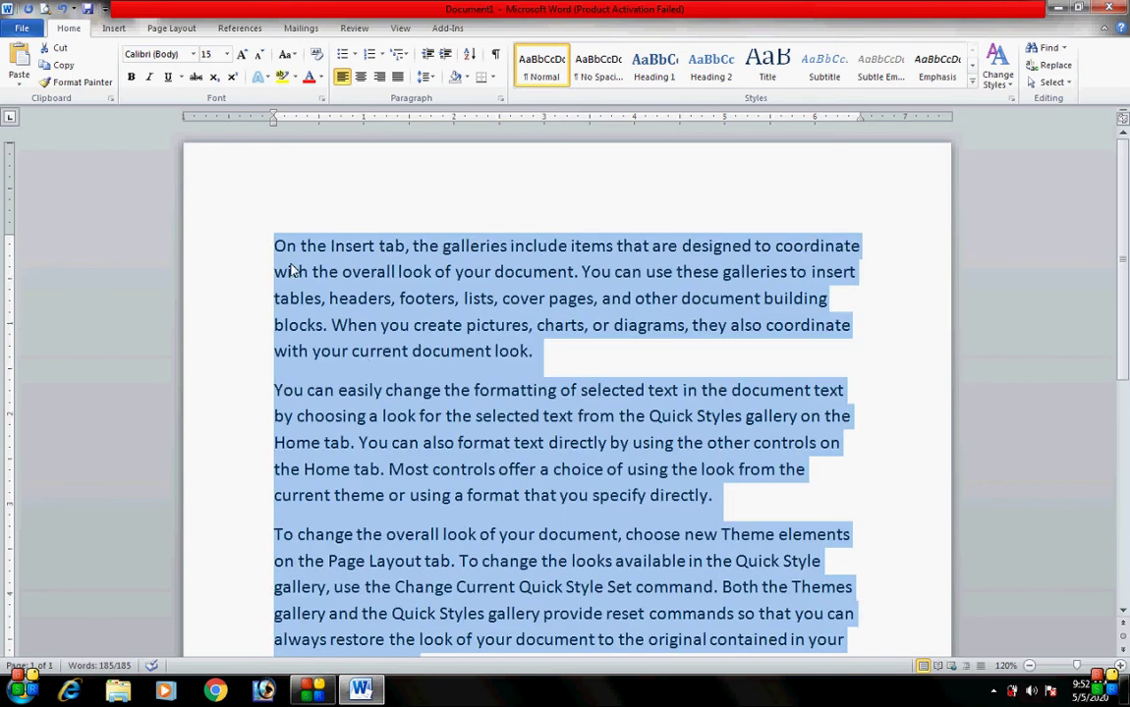
{"action": "left_click", "coordinate": [267, 244]}
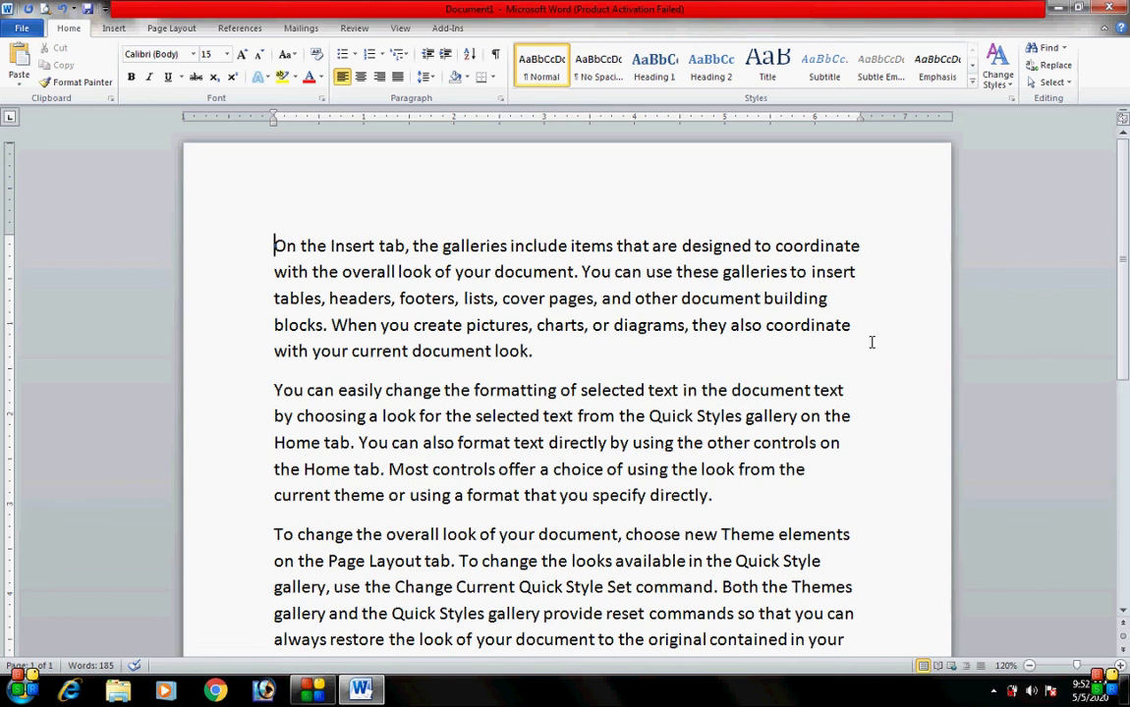
{"action": "left_click_drag", "start_coordinate": [1127, 267], "coordinate": [1118, 480]}
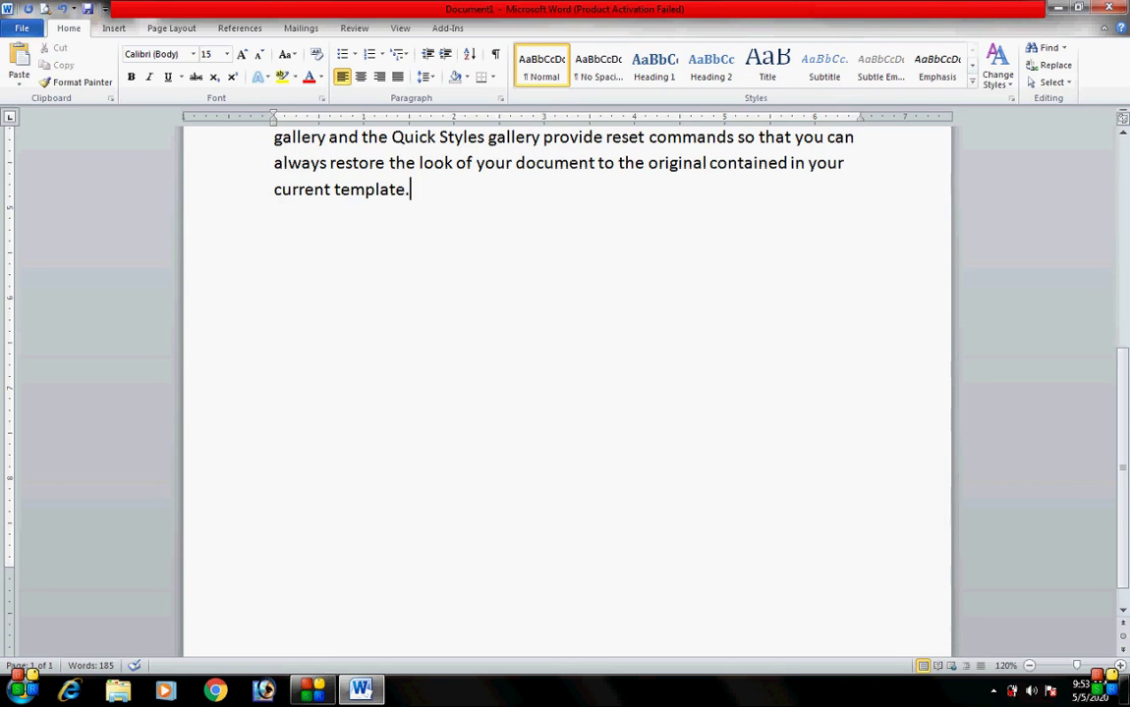
Step: Add empty paragraphs after the sample text to create a blank page 2, then scroll back to the top
{"action": "key", "text": "Return"}
{"action": "key", "text": "Return"}
{"action": "key", "text": "Return"}
{"action": "key", "text": "Return"}
{"action": "key", "text": "Return"}
{"action": "key", "text": "Return"}
{"action": "key", "text": "Return"}
{"action": "key", "text": "Return"}
{"action": "key", "text": "Return"}
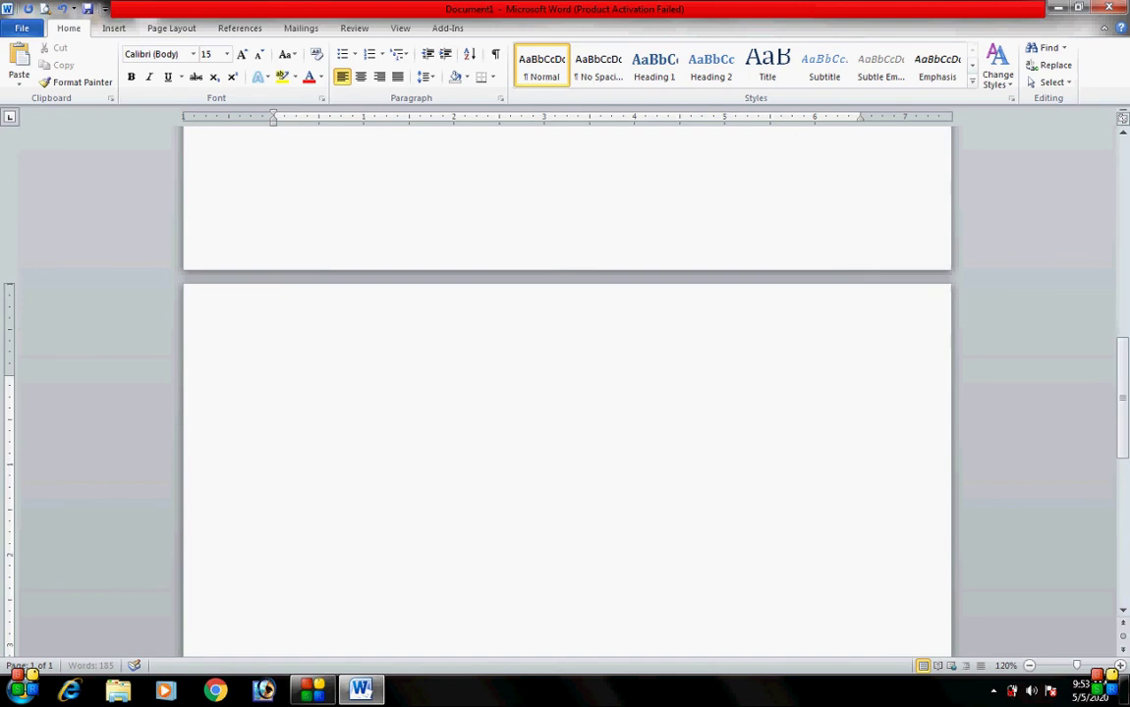
{"action": "left_click", "coordinate": [274, 383]}
{"action": "left_click", "coordinate": [365, 160]}
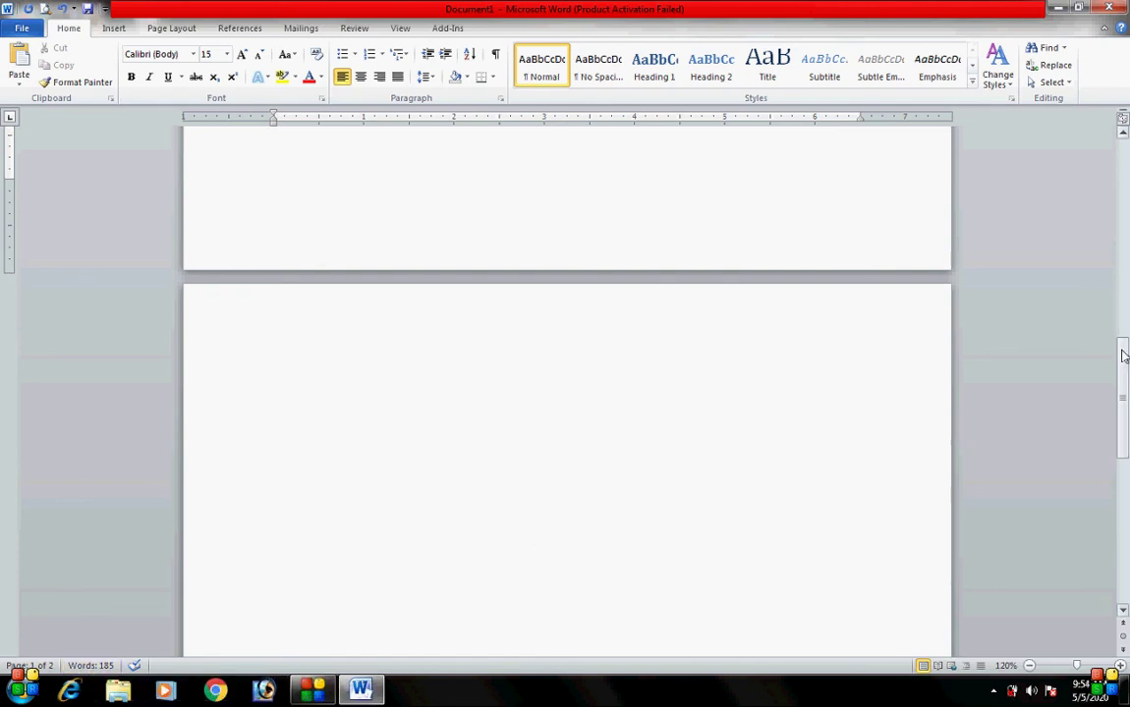
{"action": "left_click_drag", "start_coordinate": [1125, 355], "coordinate": [1125, 146]}
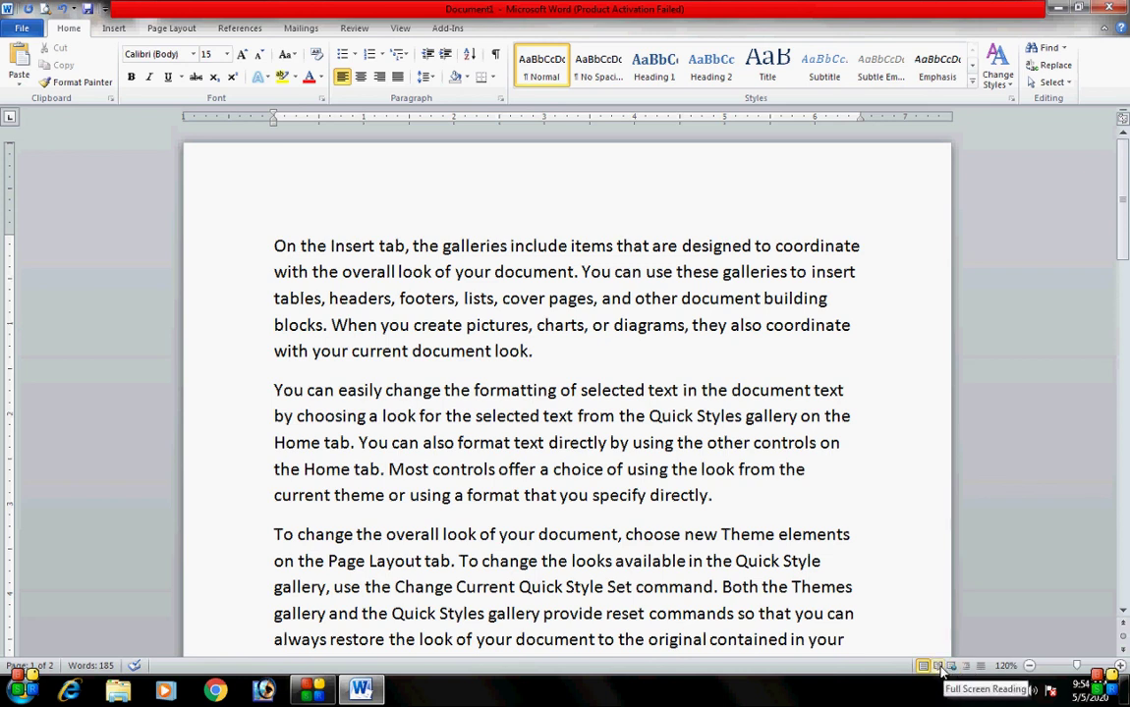
Step: Preview the document in Full Screen Reading, close it, then switch to Web Layout
{"action": "left_click", "coordinate": [939, 667]}
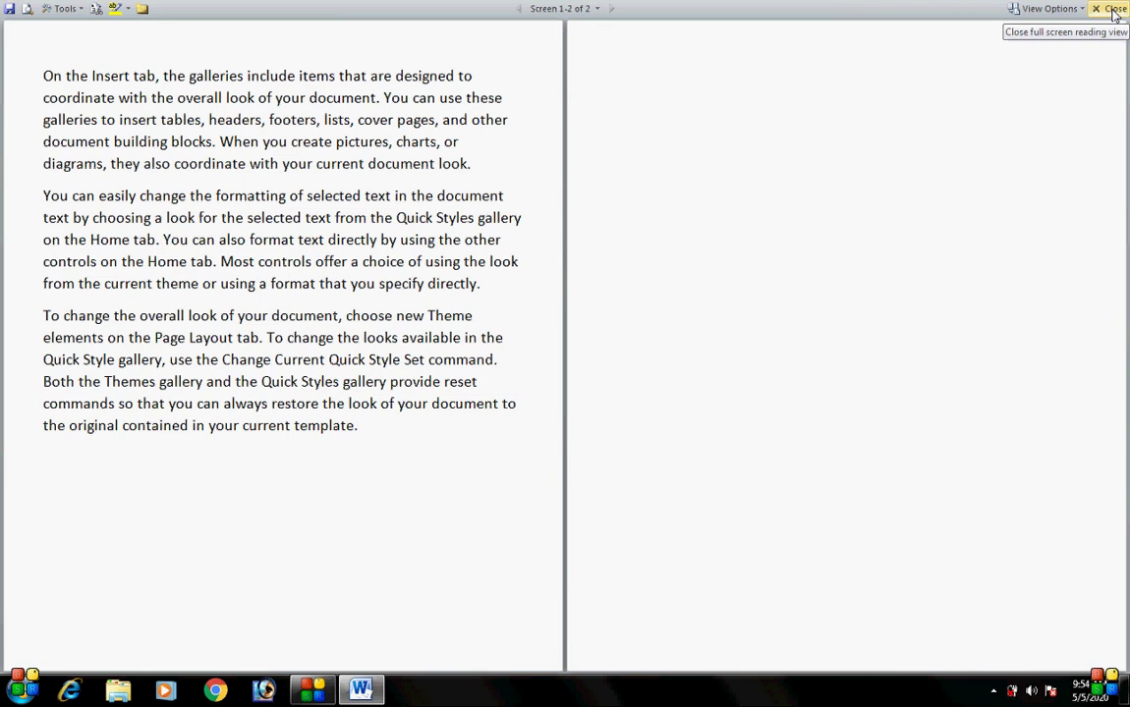
{"action": "left_click", "coordinate": [1114, 10]}
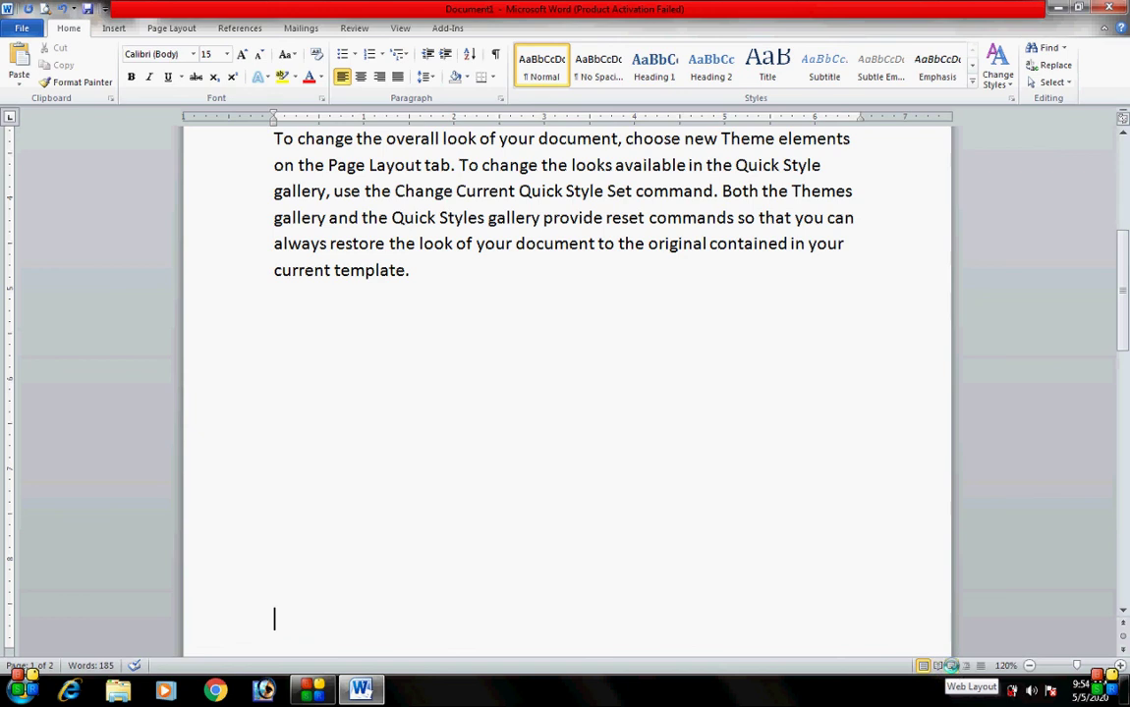
{"action": "left_click", "coordinate": [951, 666]}
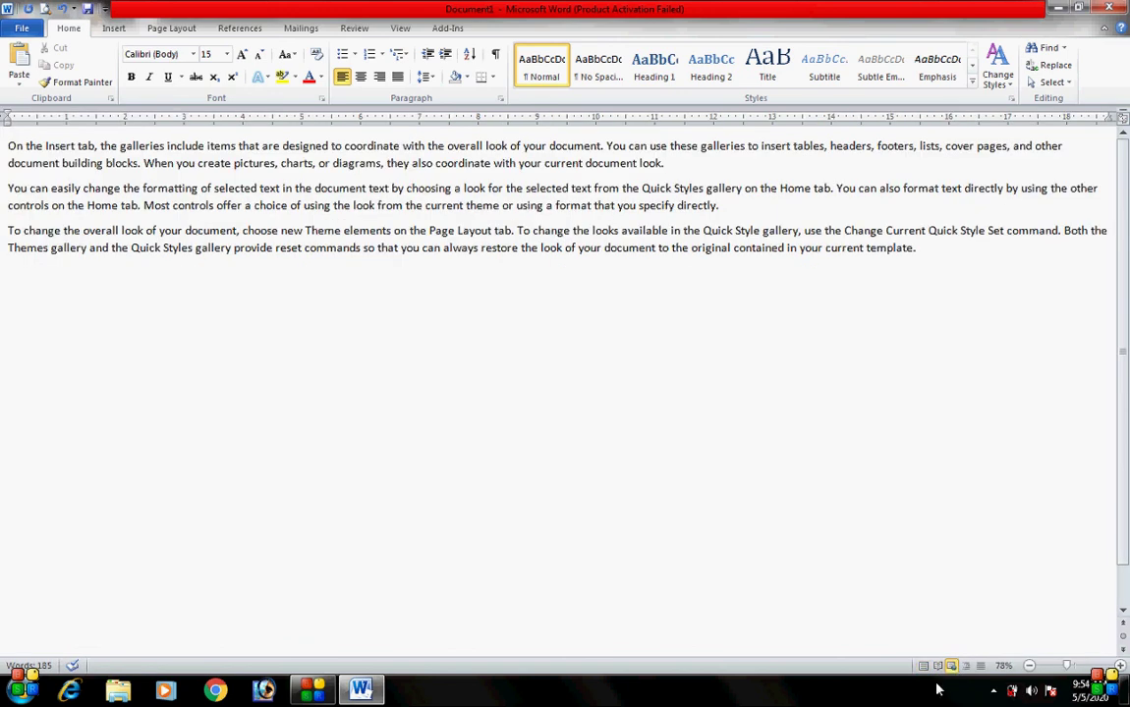
Step: Switch back to Print Layout and zoom in to 150%
{"action": "left_click", "coordinate": [923, 666]}
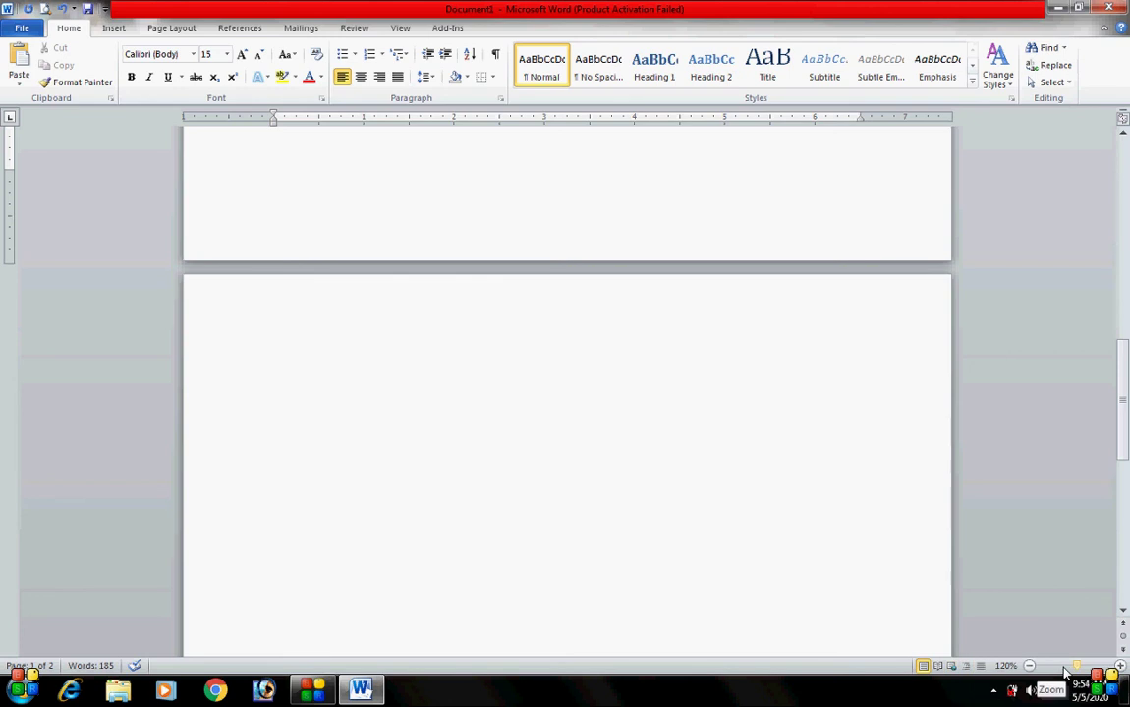
{"action": "left_click", "coordinate": [1118, 667]}
{"action": "left_click", "coordinate": [1118, 667]}
{"action": "left_click", "coordinate": [1119, 667]}
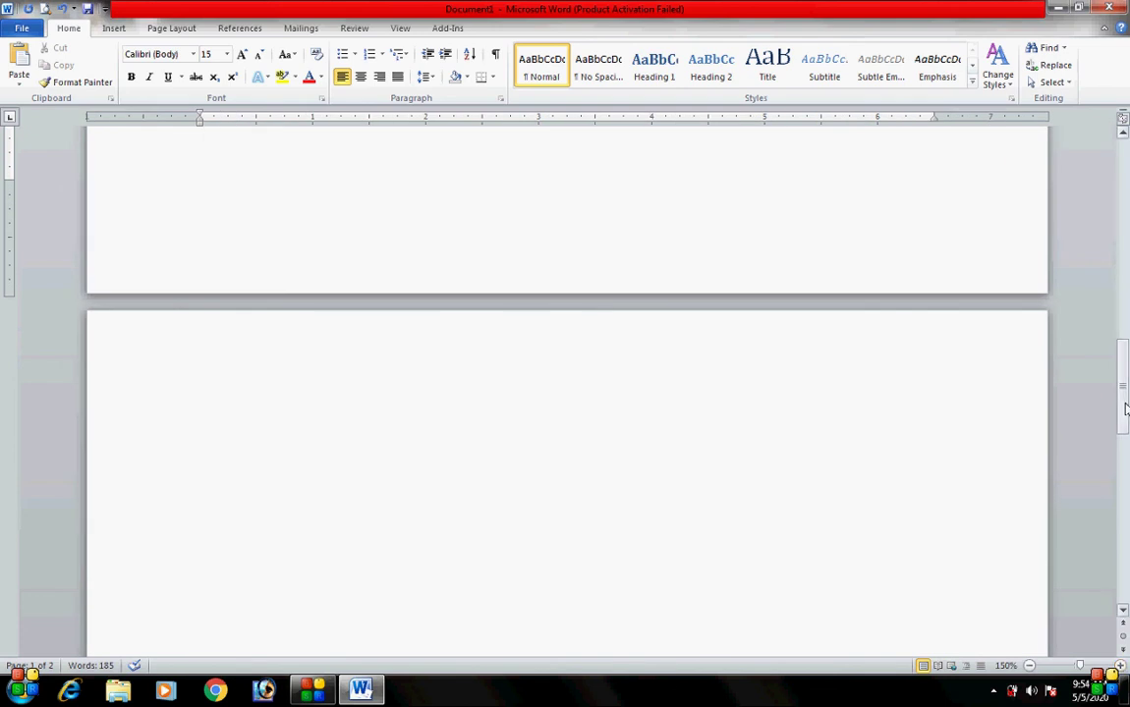
{"action": "left_click_drag", "start_coordinate": [1126, 408], "coordinate": [1126, 224]}
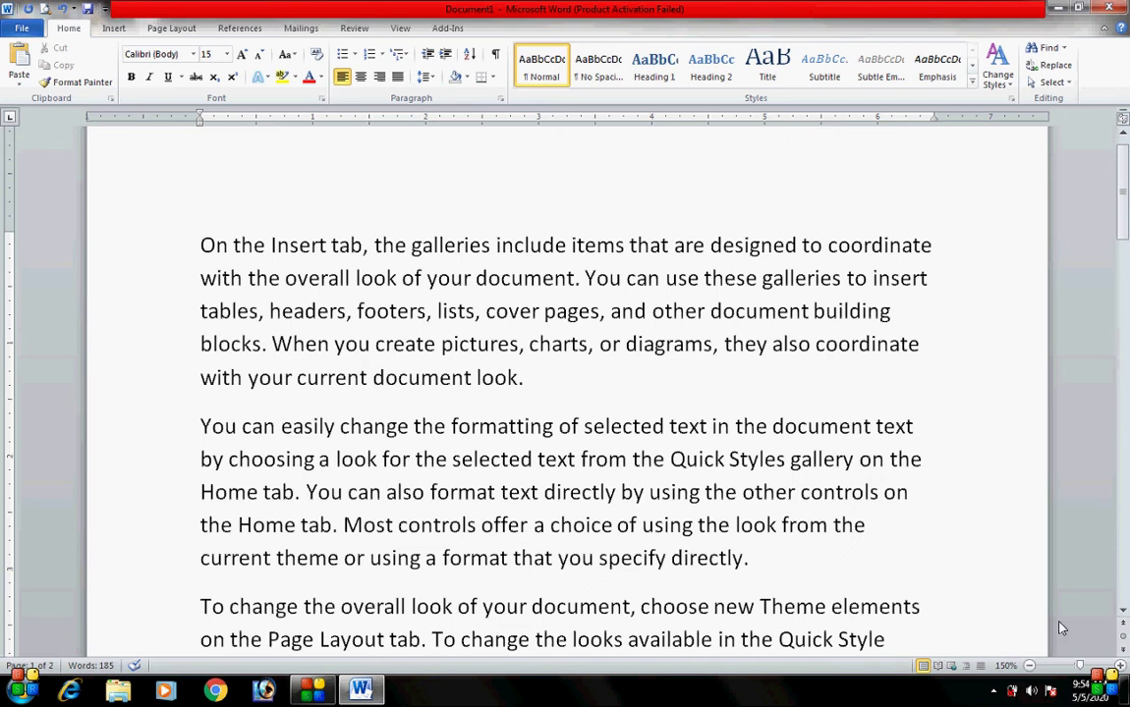
Step: Magnify the text step by step up to 360%
{"action": "left_click", "coordinate": [1121, 667]}
{"action": "left_click", "coordinate": [1121, 666]}
{"action": "left_click", "coordinate": [1121, 667]}
{"action": "left_click", "coordinate": [1121, 667]}
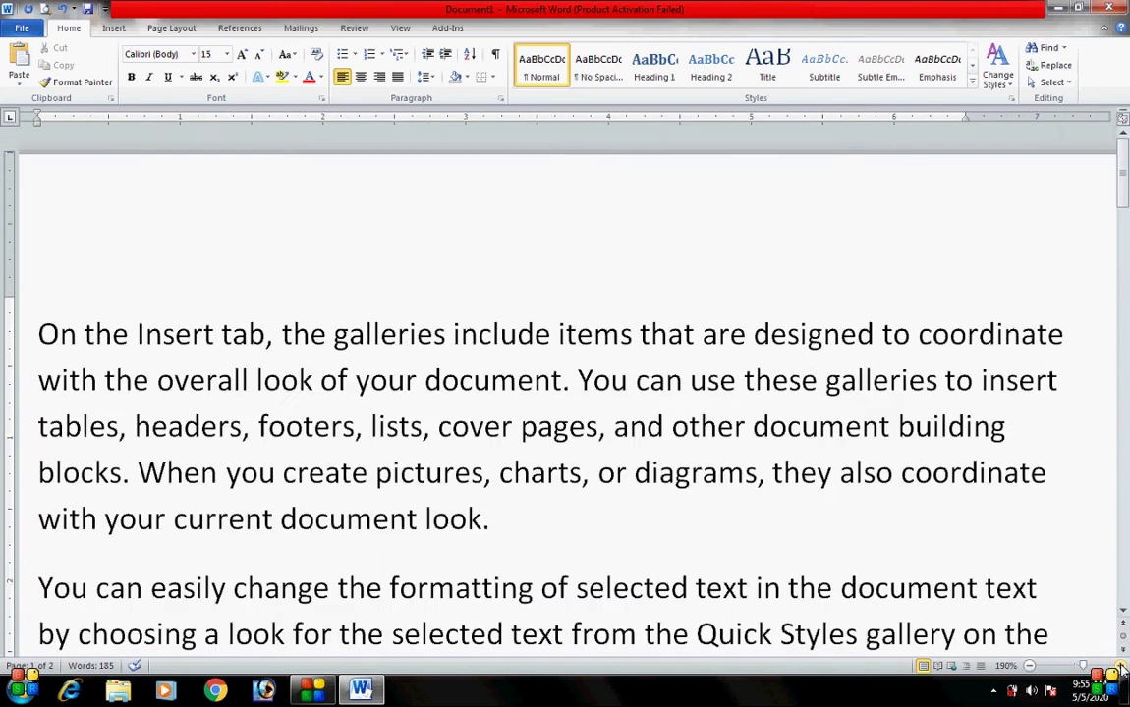
{"action": "left_click", "coordinate": [1121, 667]}
{"action": "left_click", "coordinate": [1120, 667]}
{"action": "left_click", "coordinate": [1120, 666]}
{"action": "left_click", "coordinate": [1121, 667]}
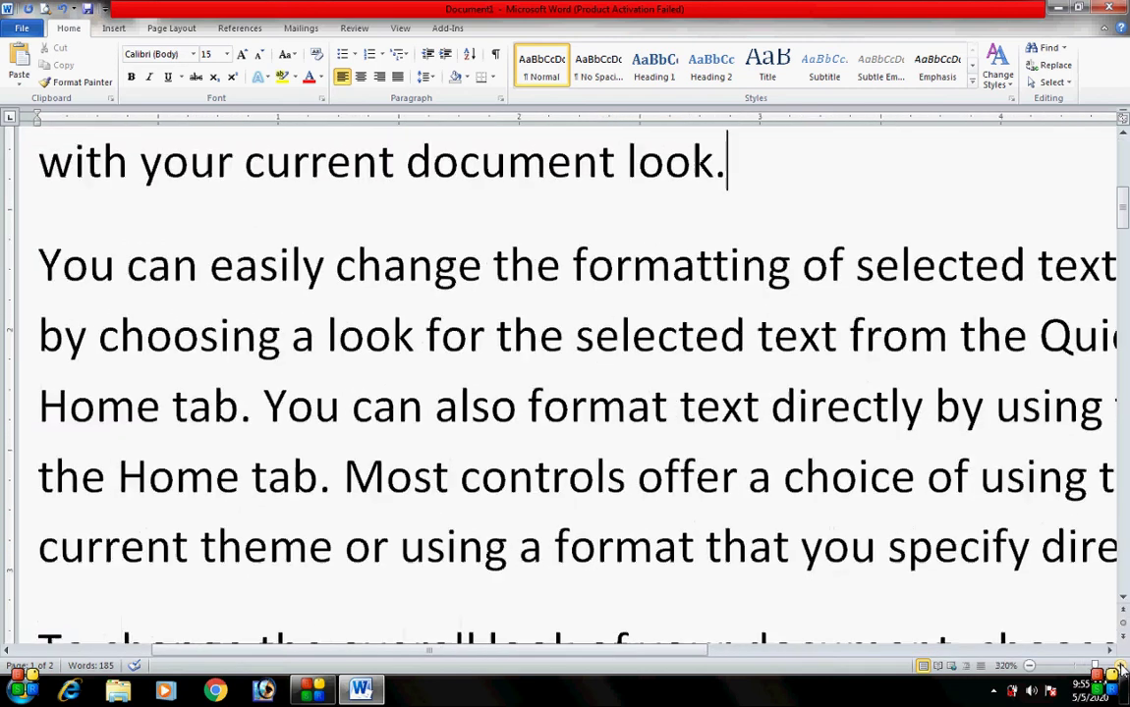
{"action": "left_click", "coordinate": [1120, 667]}
{"action": "left_click", "coordinate": [1121, 667]}
{"action": "left_click", "coordinate": [1121, 667]}
{"action": "left_click", "coordinate": [1121, 667]}
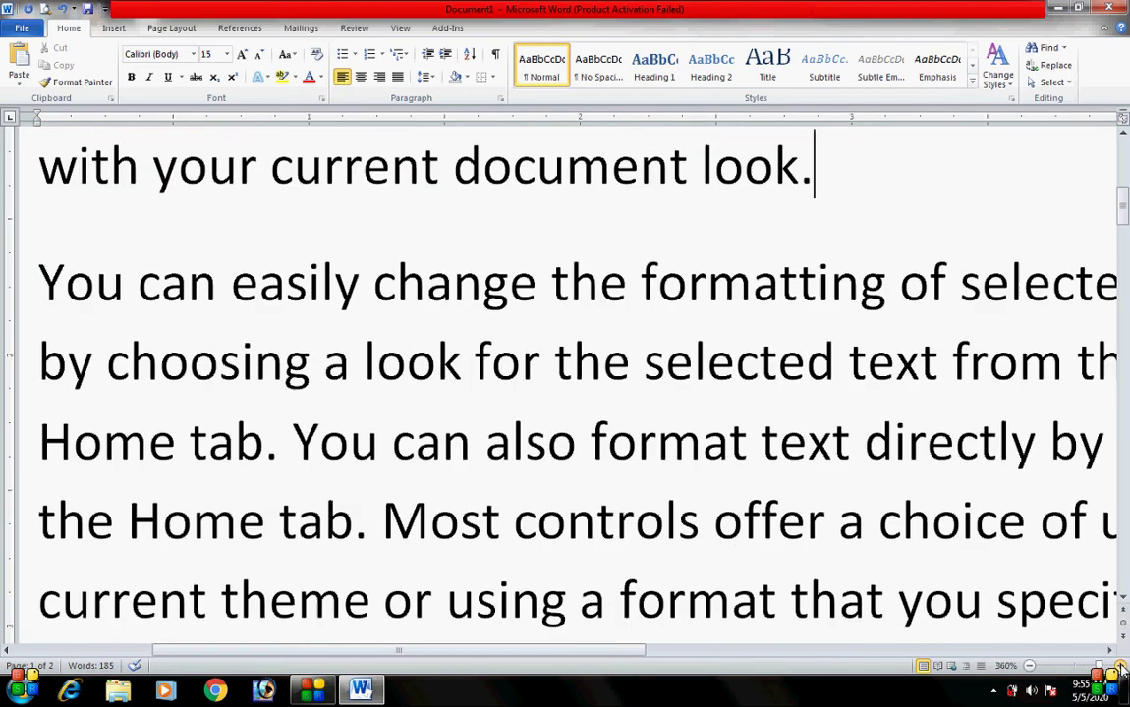
Step: Zoom back out until the full page width shows again
{"action": "left_click", "coordinate": [1029, 667]}
{"action": "left_click", "coordinate": [1029, 667]}
{"action": "left_click", "coordinate": [1030, 667]}
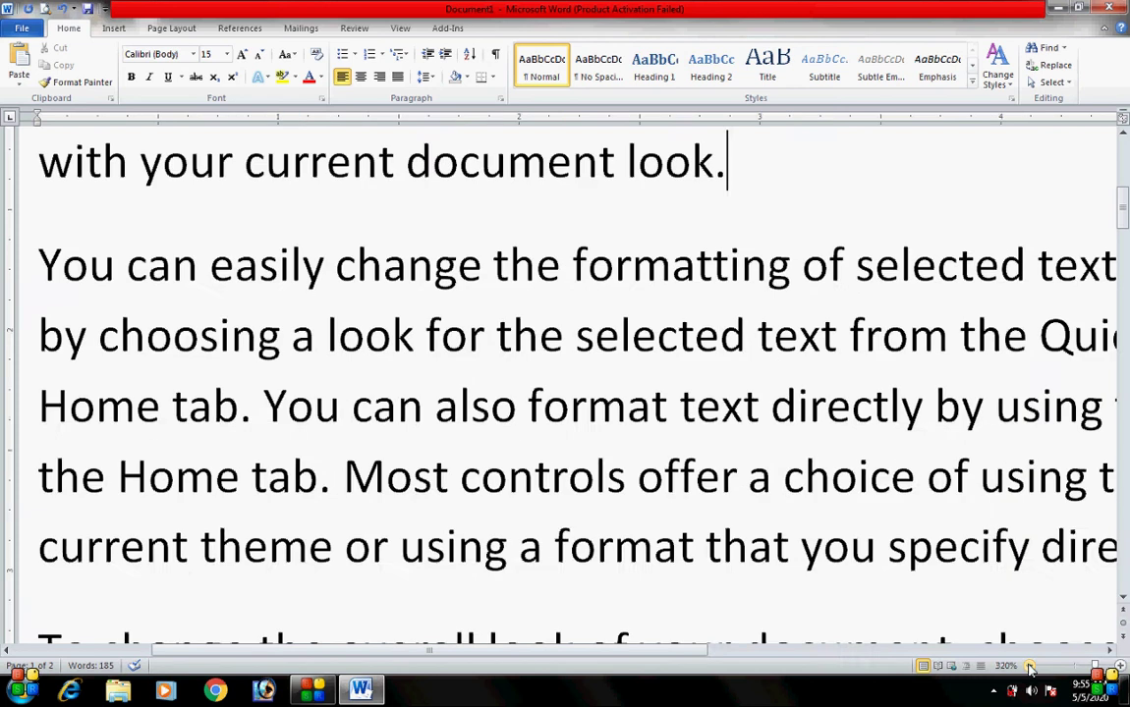
{"action": "left_click", "coordinate": [1030, 667]}
{"action": "left_click", "coordinate": [1029, 667]}
{"action": "left_click", "coordinate": [1030, 667]}
{"action": "left_click", "coordinate": [1029, 667]}
{"action": "left_click", "coordinate": [1030, 667]}
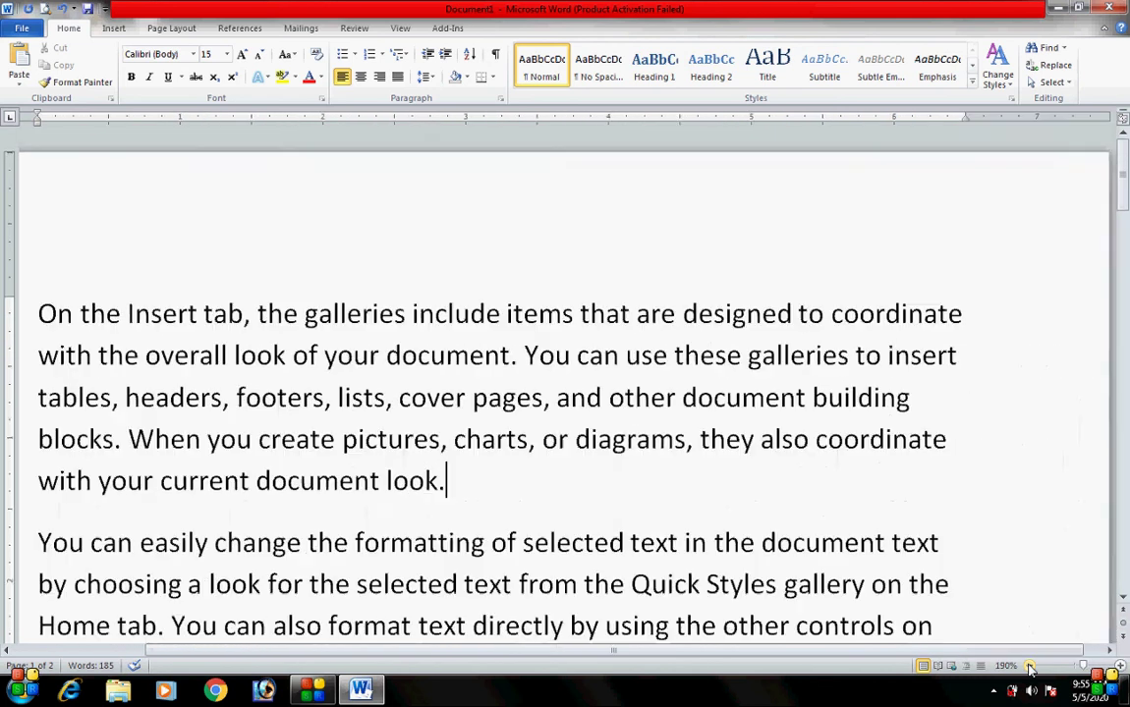
{"action": "left_click", "coordinate": [1029, 667]}
{"action": "left_click", "coordinate": [1029, 667]}
{"action": "left_click", "coordinate": [1030, 667]}
{"action": "left_click", "coordinate": [1029, 667]}
{"action": "left_click", "coordinate": [1029, 667]}
{"action": "left_click", "coordinate": [1030, 667]}
{"action": "left_click", "coordinate": [1029, 667]}
{"action": "left_click", "coordinate": [1029, 667]}
{"action": "left_click", "coordinate": [1030, 666]}
{"action": "left_click", "coordinate": [1029, 667]}
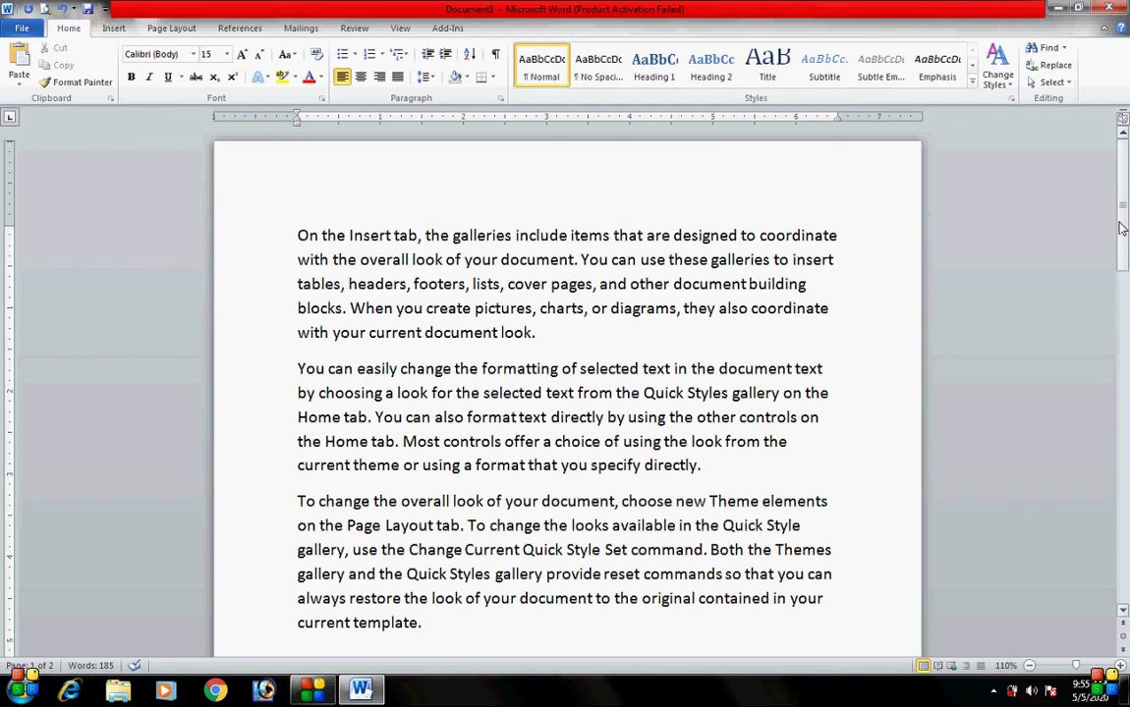
{"action": "mouse_move", "coordinate": [1119, 238]}
{"action": "left_mouse_down"}
{"action": "mouse_move", "coordinate": [1126, 444]}
{"action": "mouse_move", "coordinate": [1127, 233]}
{"action": "left_mouse_up"}
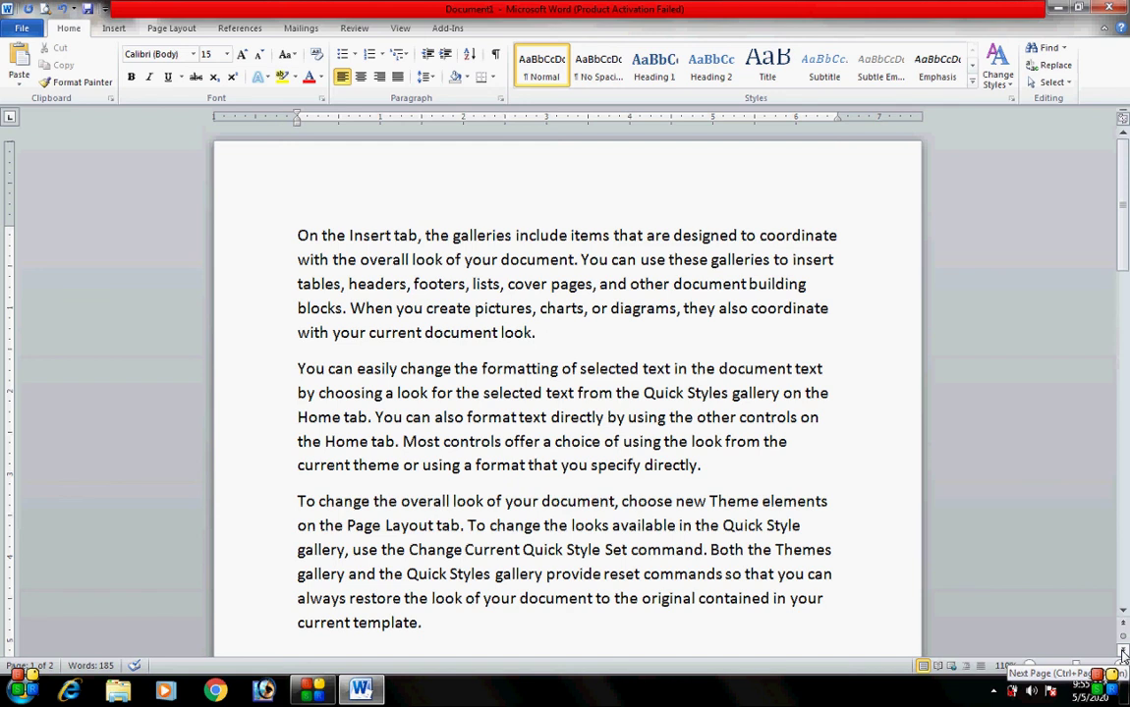
Step: Page between the two pages, then place the insertion point on blank page 2
{"action": "left_click", "coordinate": [1123, 652]}
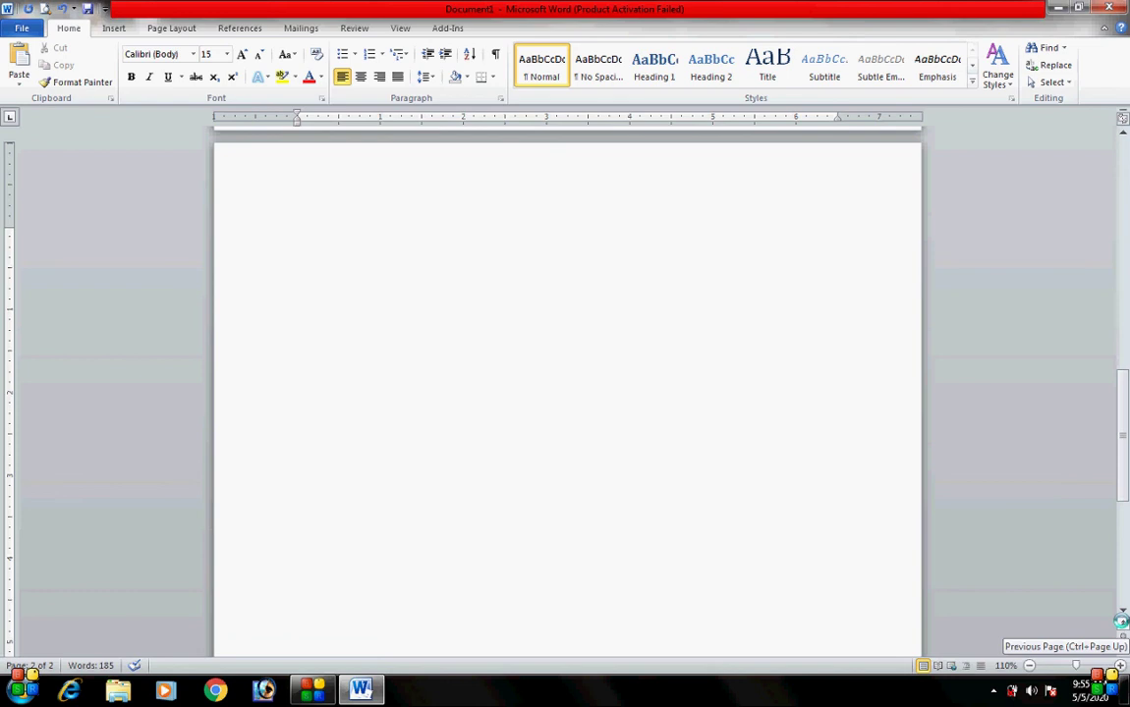
{"action": "left_click", "coordinate": [1123, 626]}
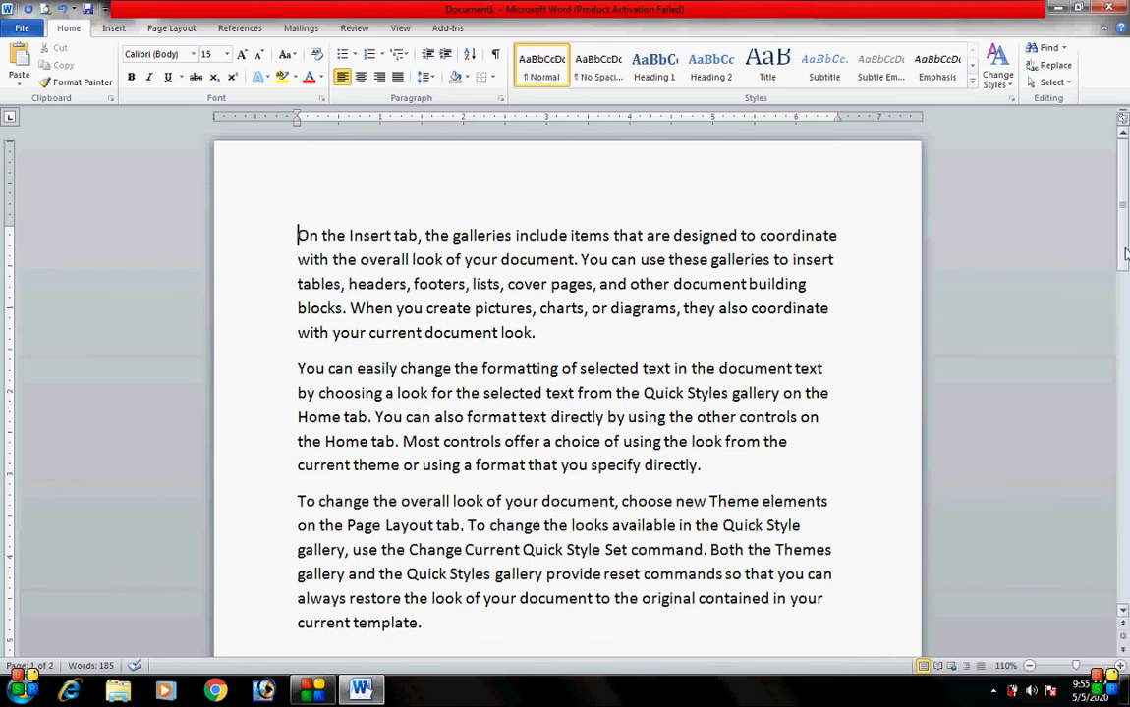
{"action": "left_click_drag", "start_coordinate": [1127, 267], "coordinate": [1121, 462]}
{"action": "left_click", "coordinate": [1120, 462]}
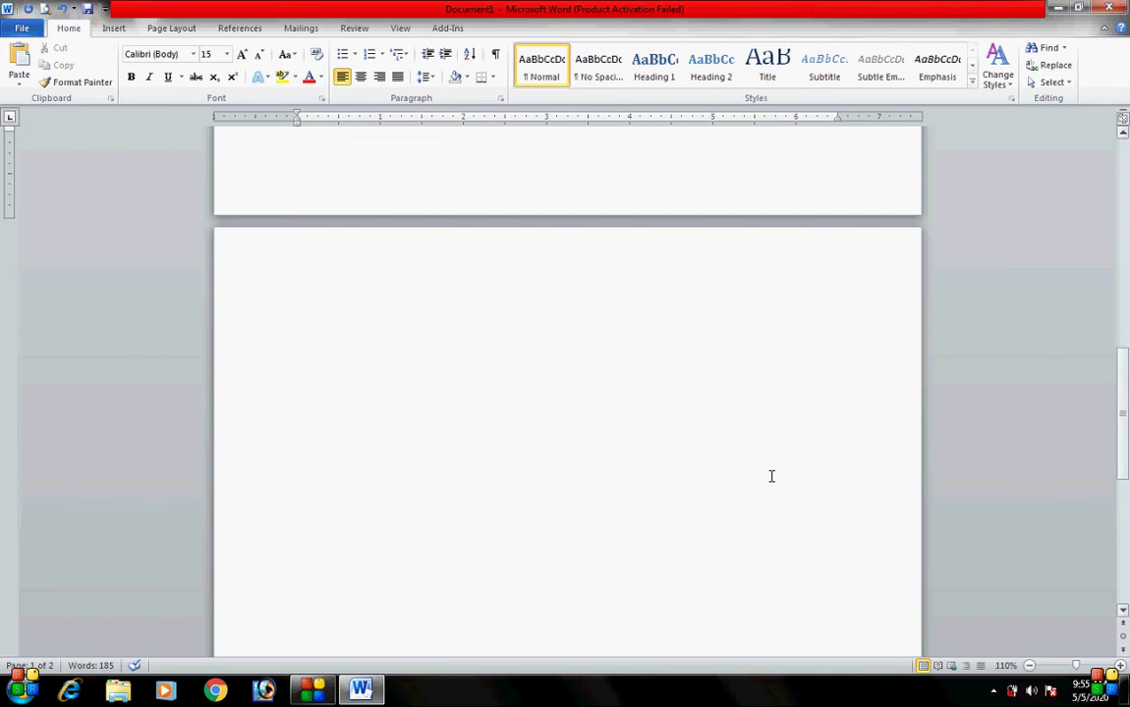
{"action": "left_click", "coordinate": [486, 469]}
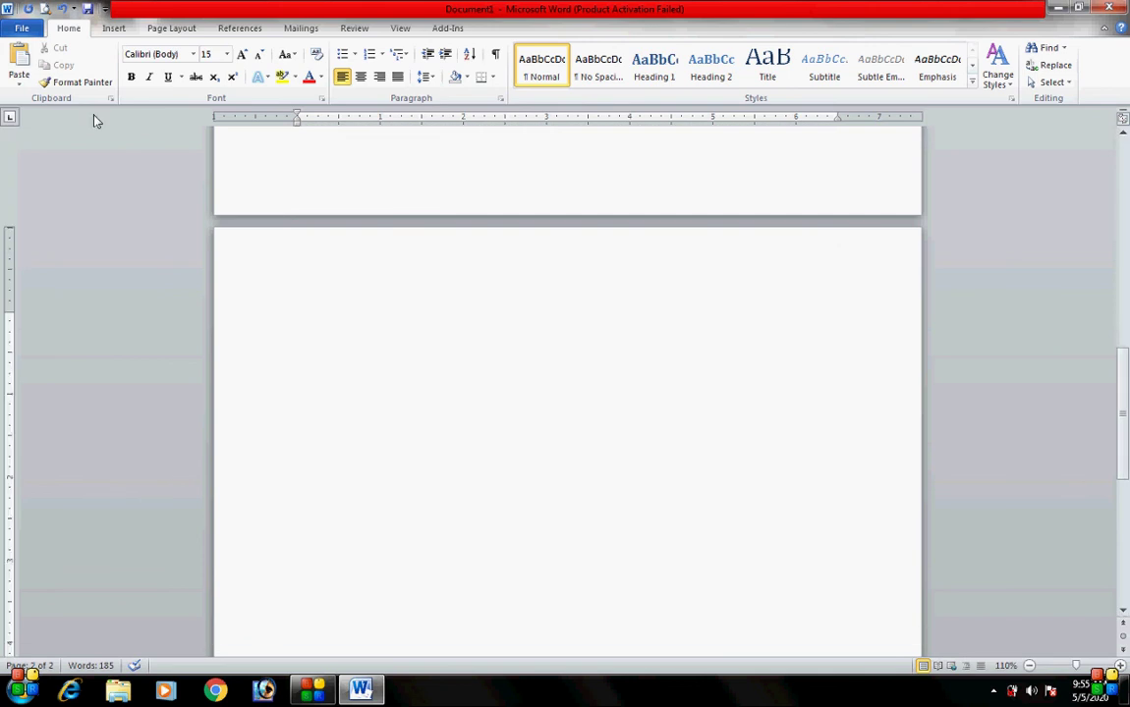
Step: Insert Hydrangeas from Libraries > Pictures > Sample Pictures onto page 2 and place the cursor below it
{"action": "left_click", "coordinate": [114, 29]}
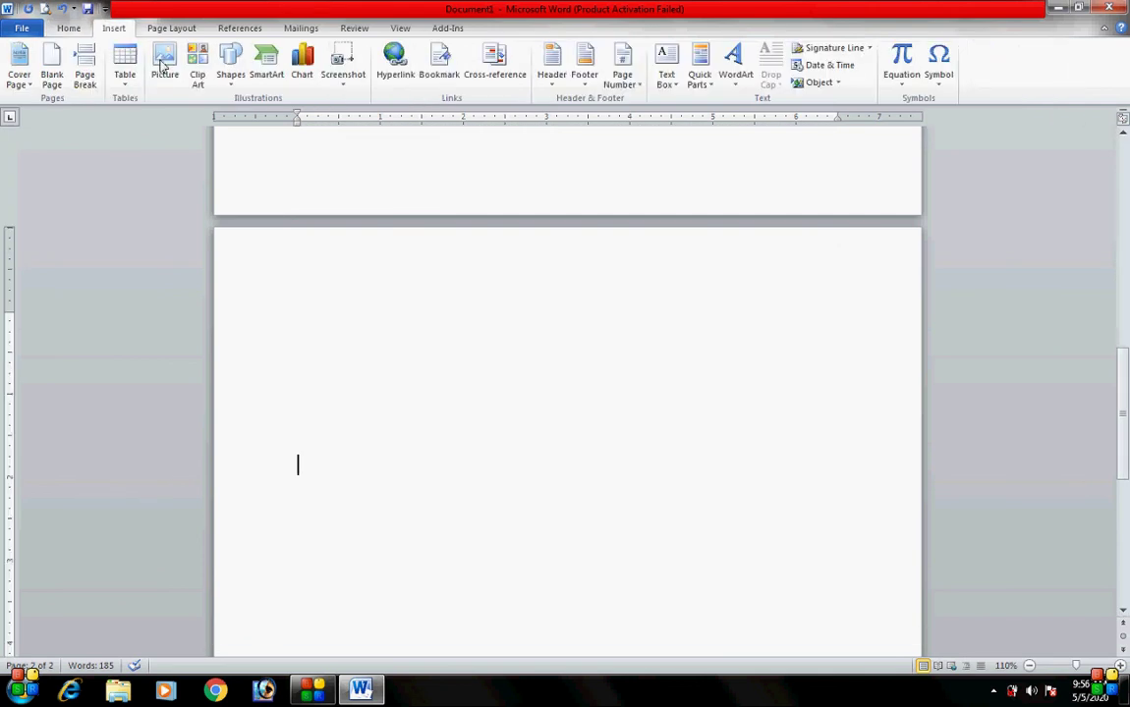
{"action": "left_click", "coordinate": [163, 65]}
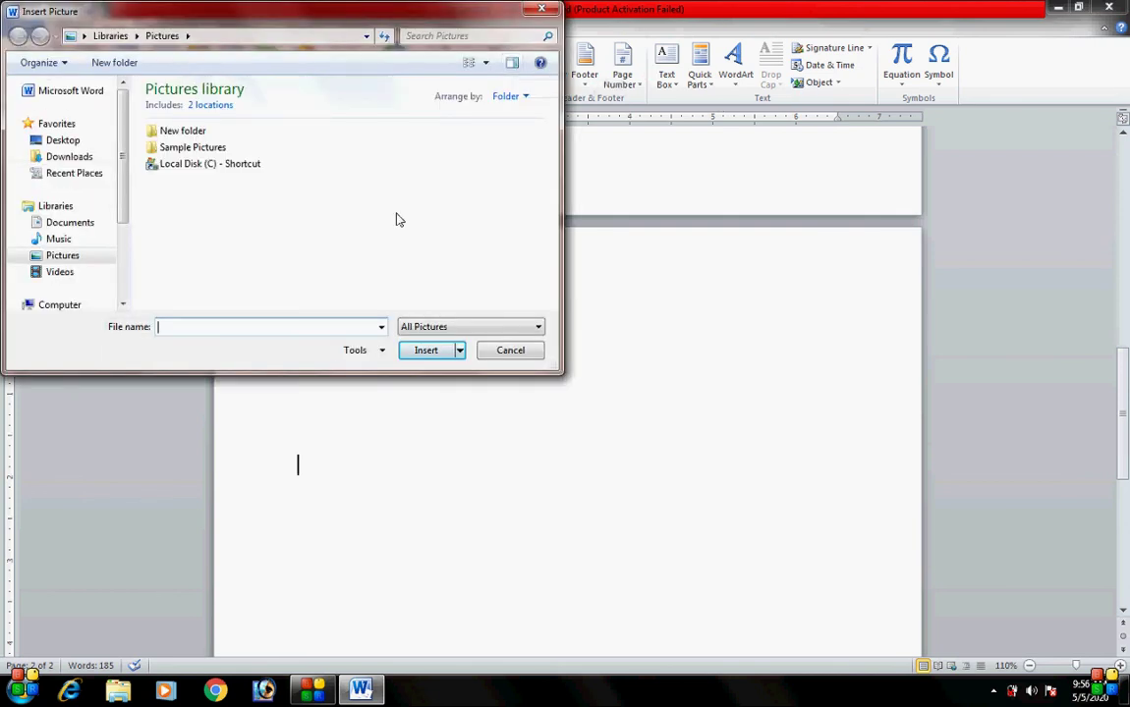
{"action": "left_click", "coordinate": [87, 255]}
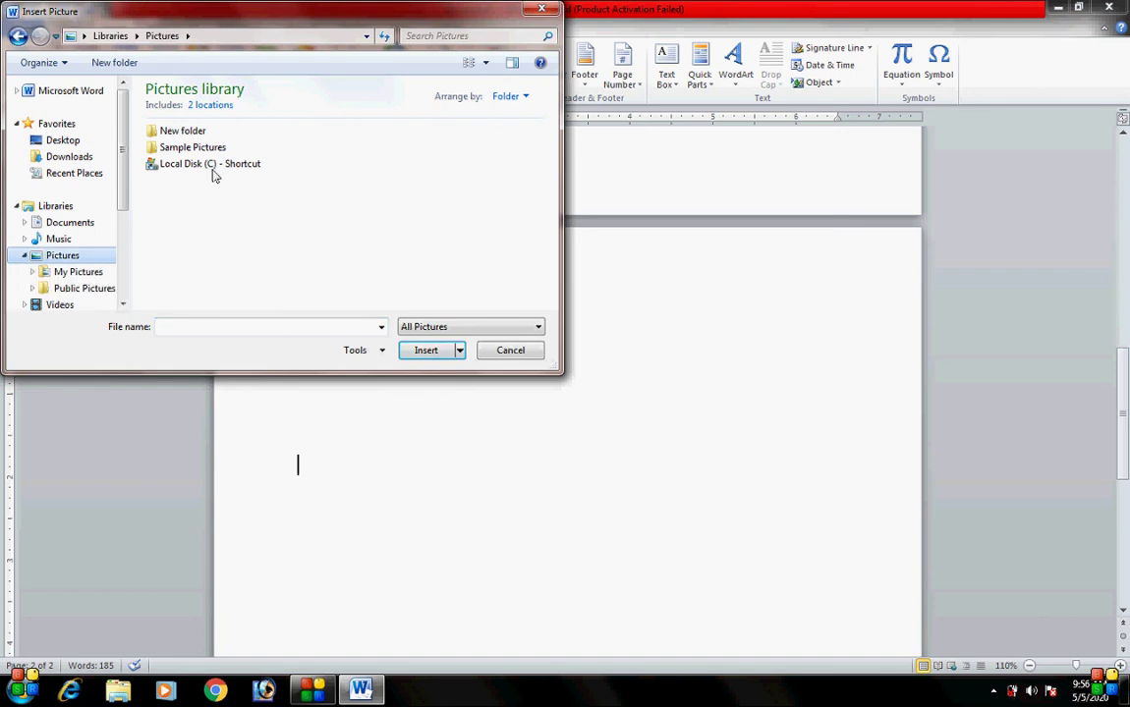
{"action": "left_click", "coordinate": [203, 149]}
{"action": "double_click", "coordinate": [204, 150]}
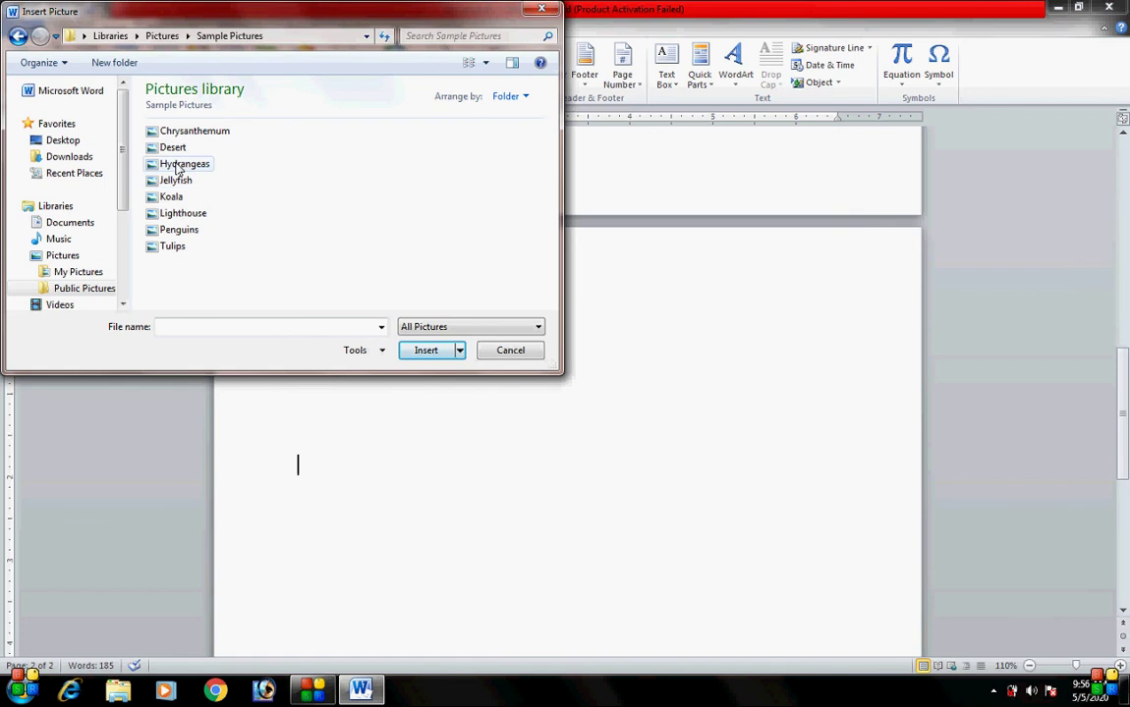
{"action": "left_click", "coordinate": [178, 169]}
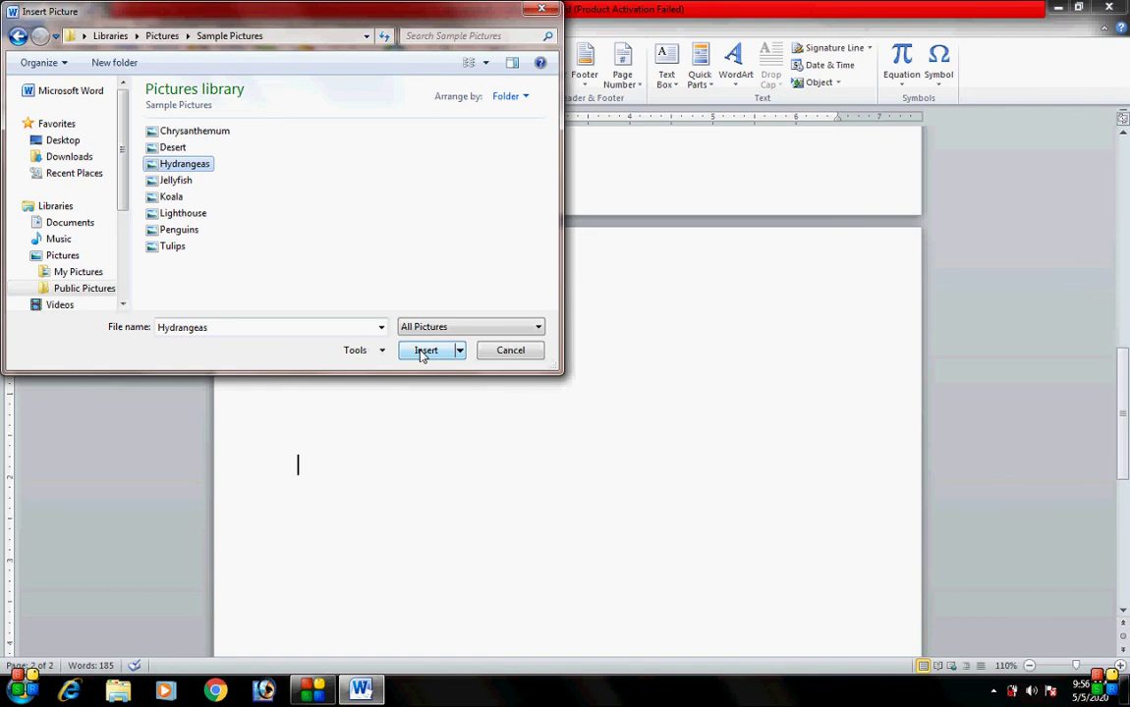
{"action": "left_click", "coordinate": [421, 354]}
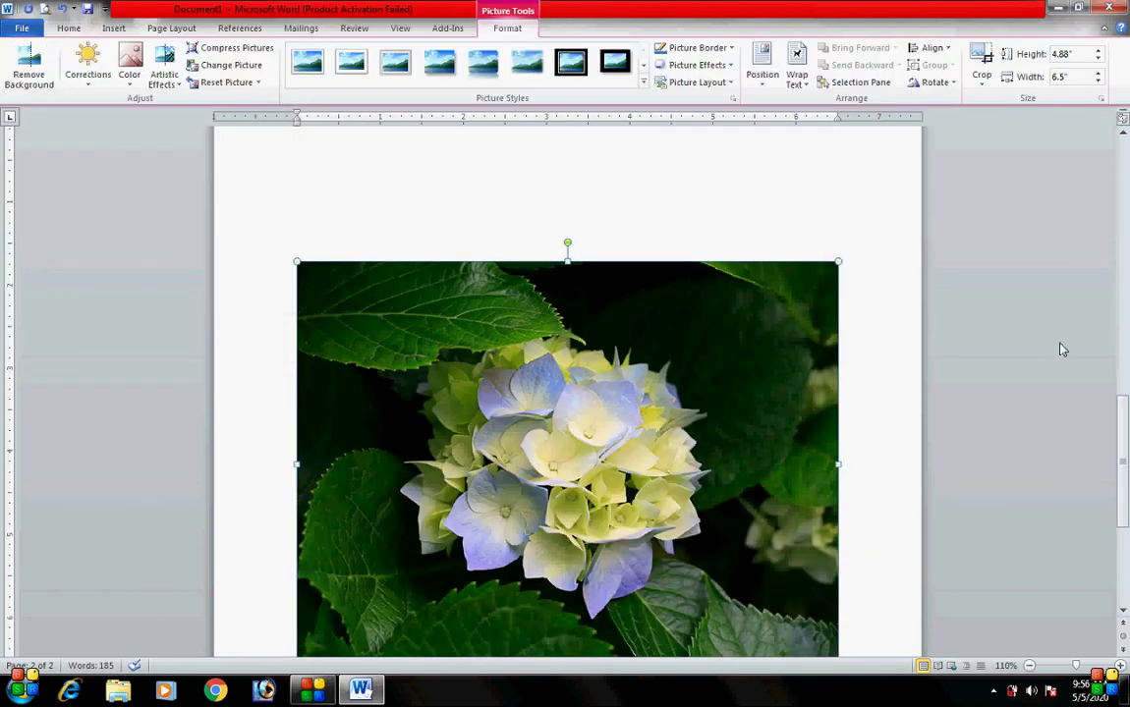
{"action": "left_click_drag", "start_coordinate": [1122, 462], "coordinate": [1122, 545]}
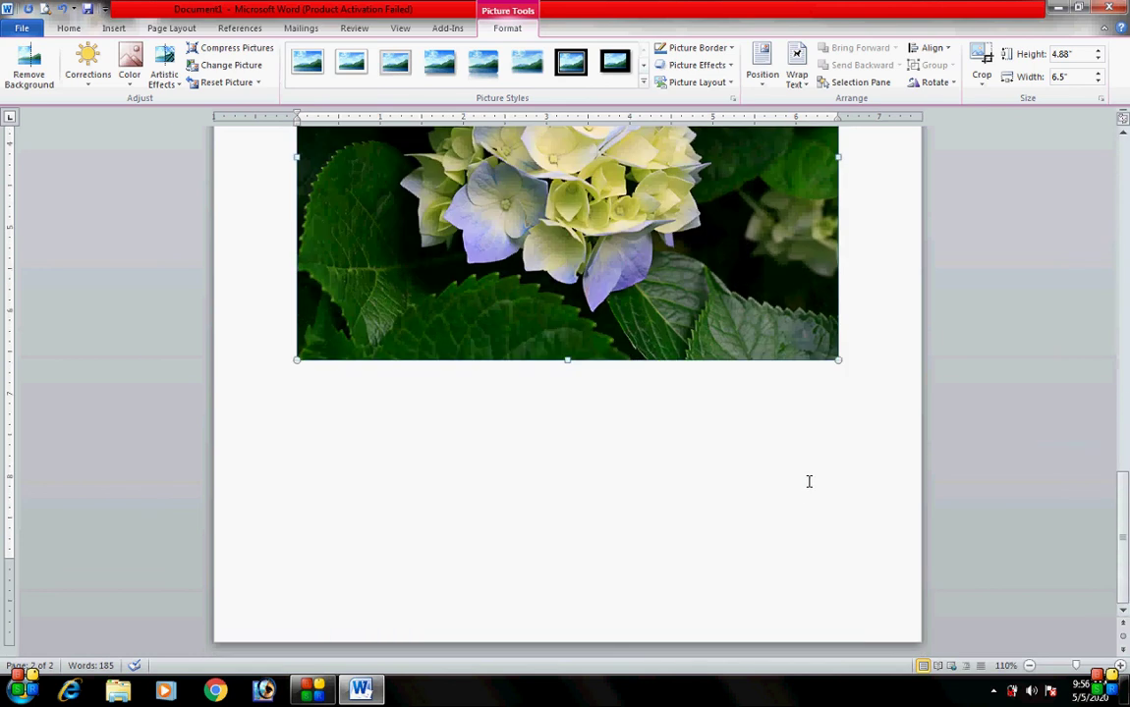
{"action": "left_click", "coordinate": [803, 480]}
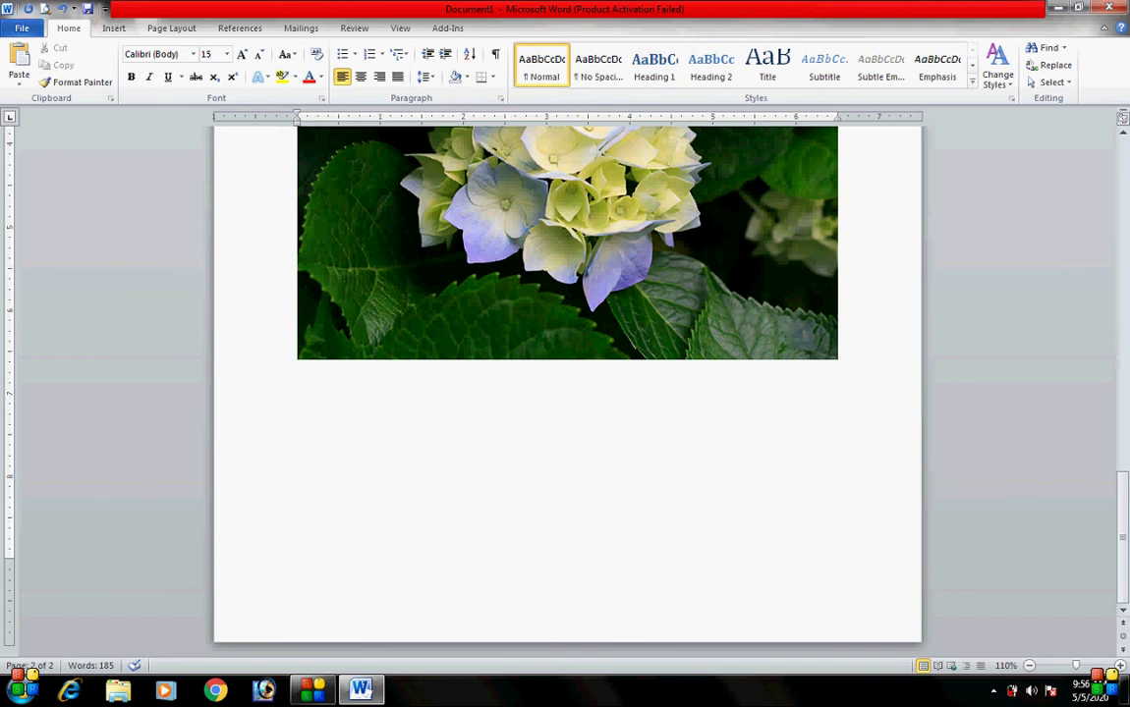
Step: Start a new page after the picture with Ctrl+Enter and insert an empty 5x4 table
{"action": "key", "text": "Return"}
{"action": "key", "text": "ctrl+Return"}
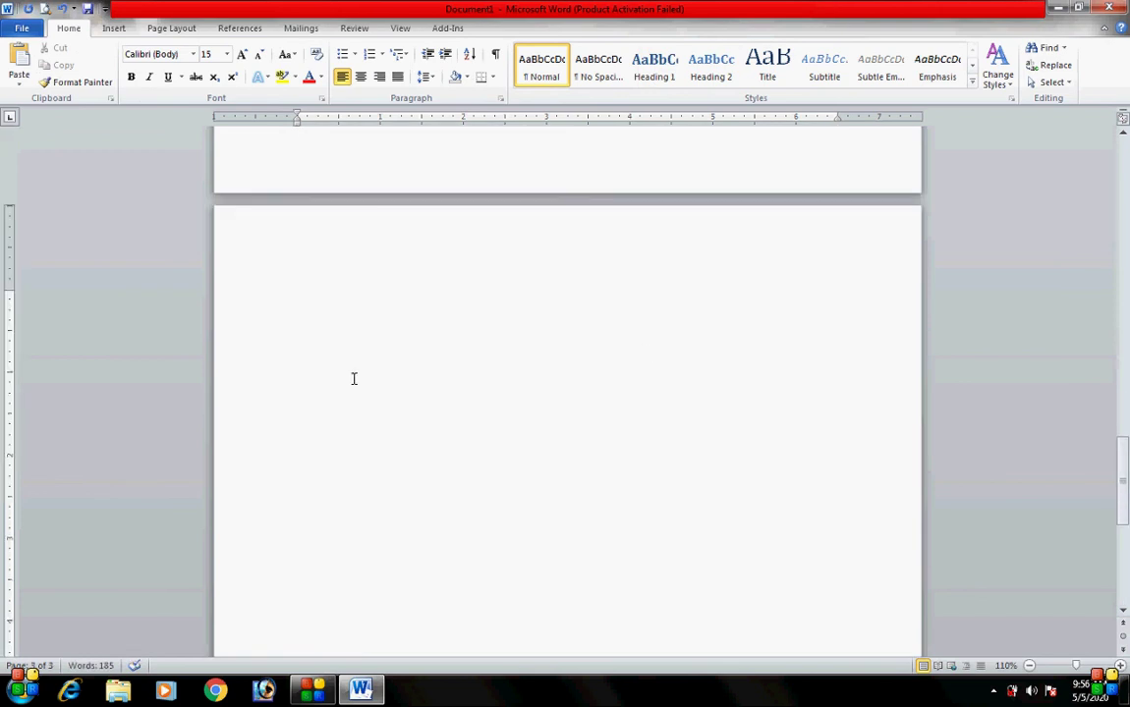
{"action": "left_click", "coordinate": [111, 30]}
{"action": "left_click", "coordinate": [125, 78]}
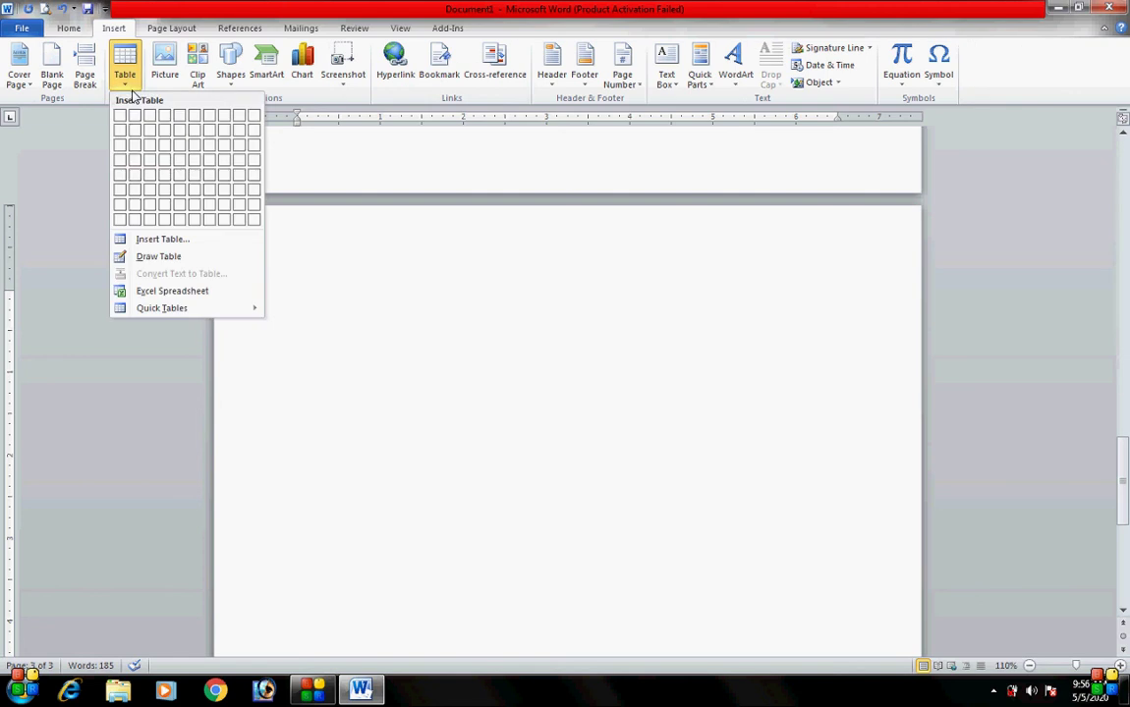
{"action": "left_click", "coordinate": [180, 159]}
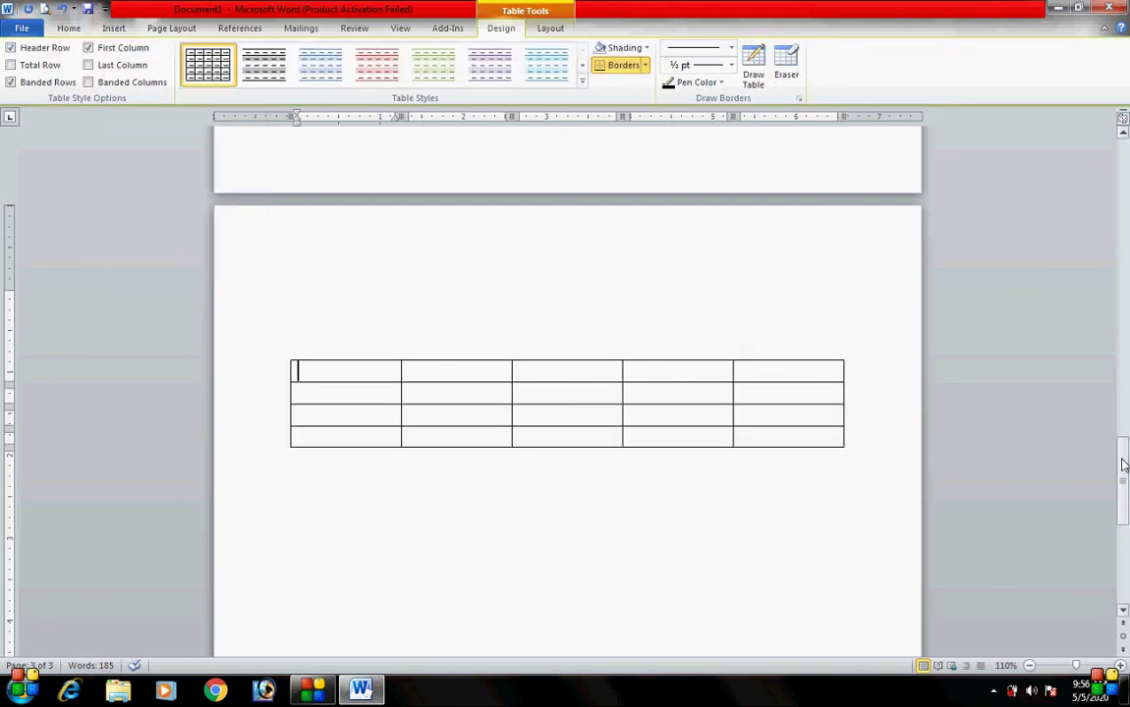
{"action": "left_click_drag", "start_coordinate": [1124, 343], "coordinate": [1074, 173]}
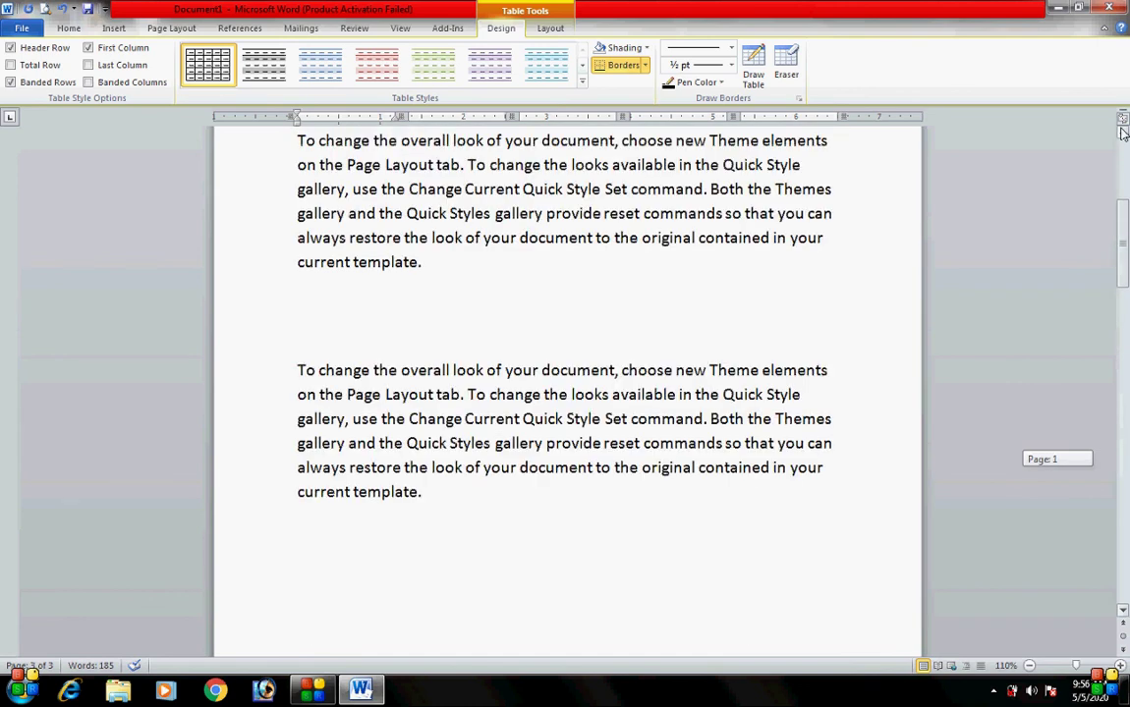
{"action": "left_click", "coordinate": [811, 333]}
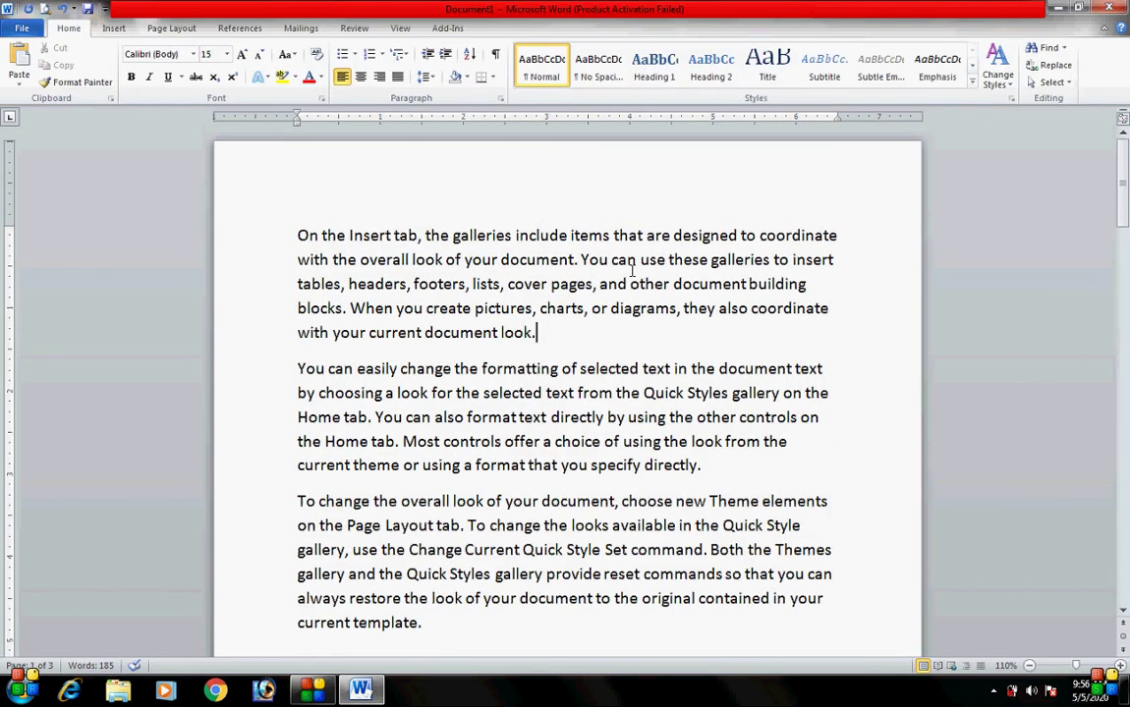
Step: Browse by Graphic to reach the hydrangea, then Browse by Table to reach the table
{"action": "left_click", "coordinate": [1123, 634]}
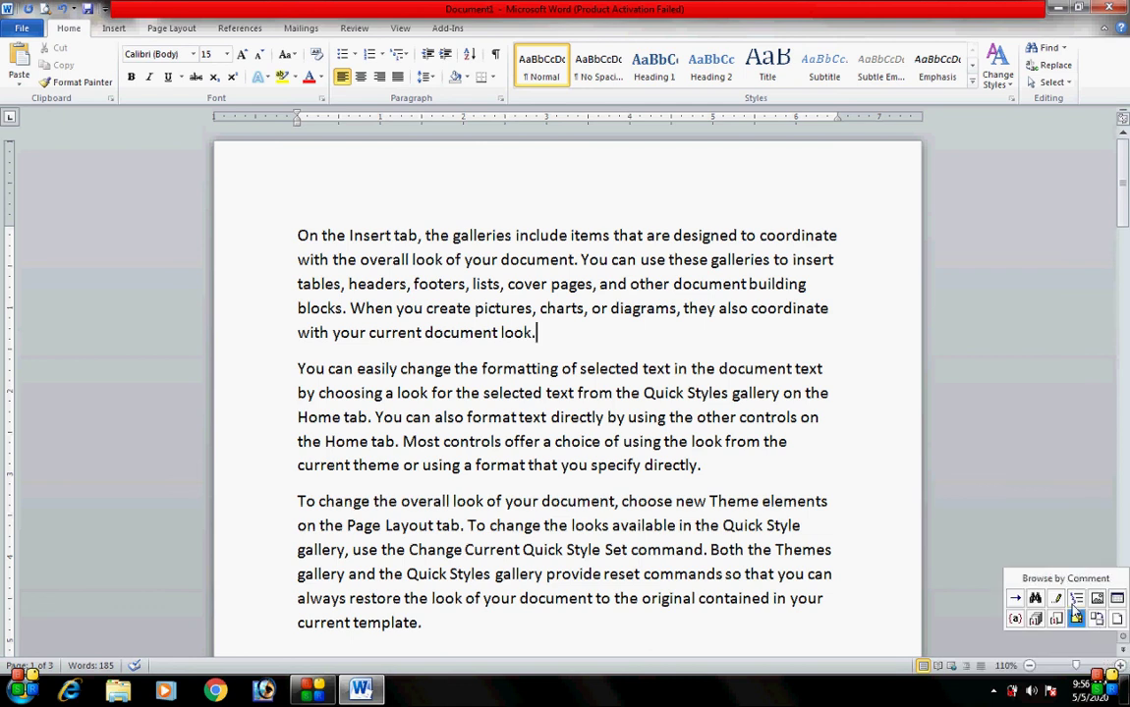
{"action": "left_click", "coordinate": [1095, 597]}
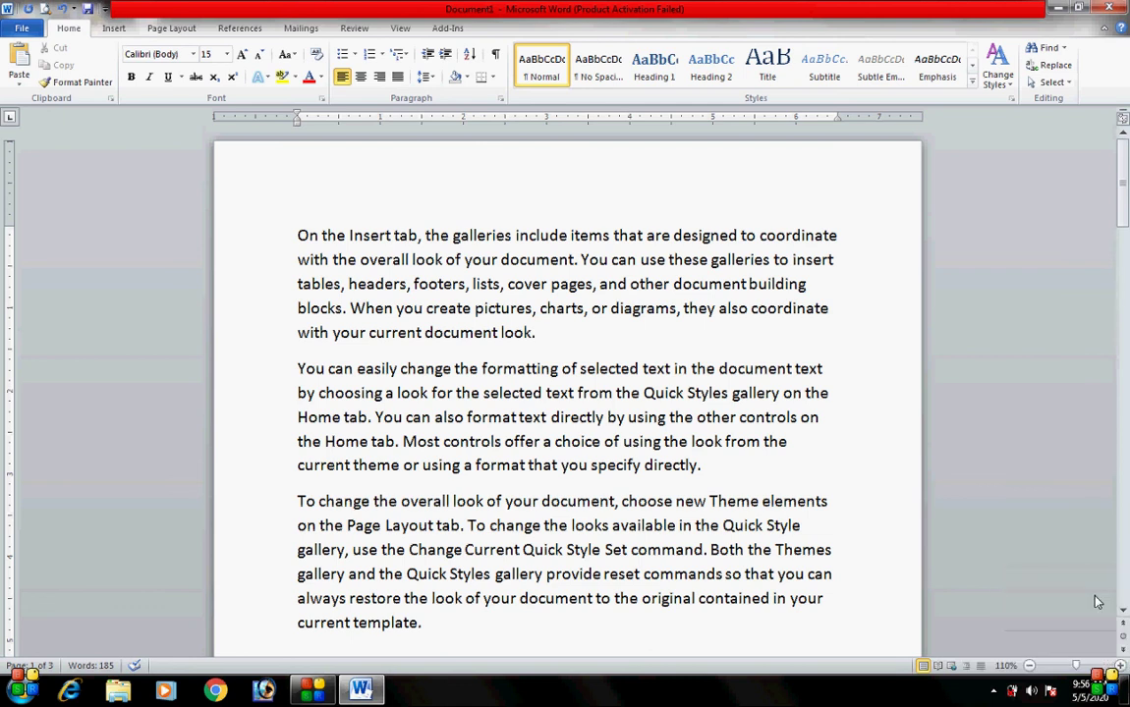
{"action": "left_click", "coordinate": [1123, 636]}
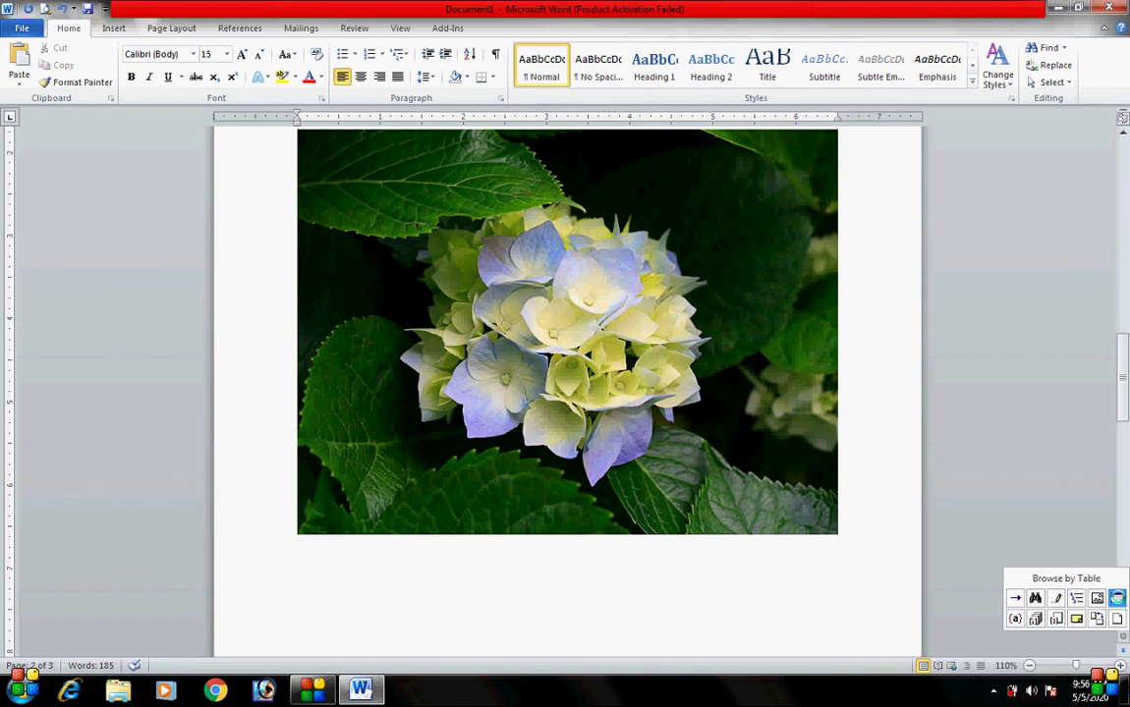
{"action": "left_click", "coordinate": [1118, 598]}
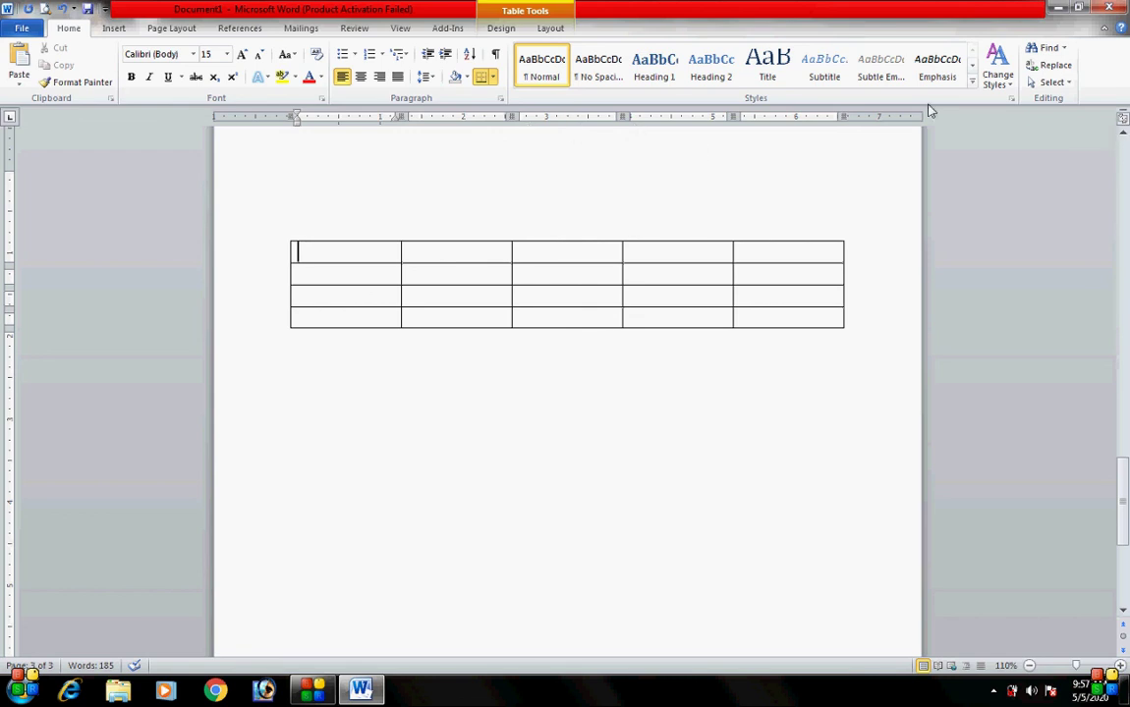
Step: Toggle the rulers off and on, leaving them shown
{"action": "left_click", "coordinate": [1122, 121]}
{"action": "left_click", "coordinate": [1122, 122]}
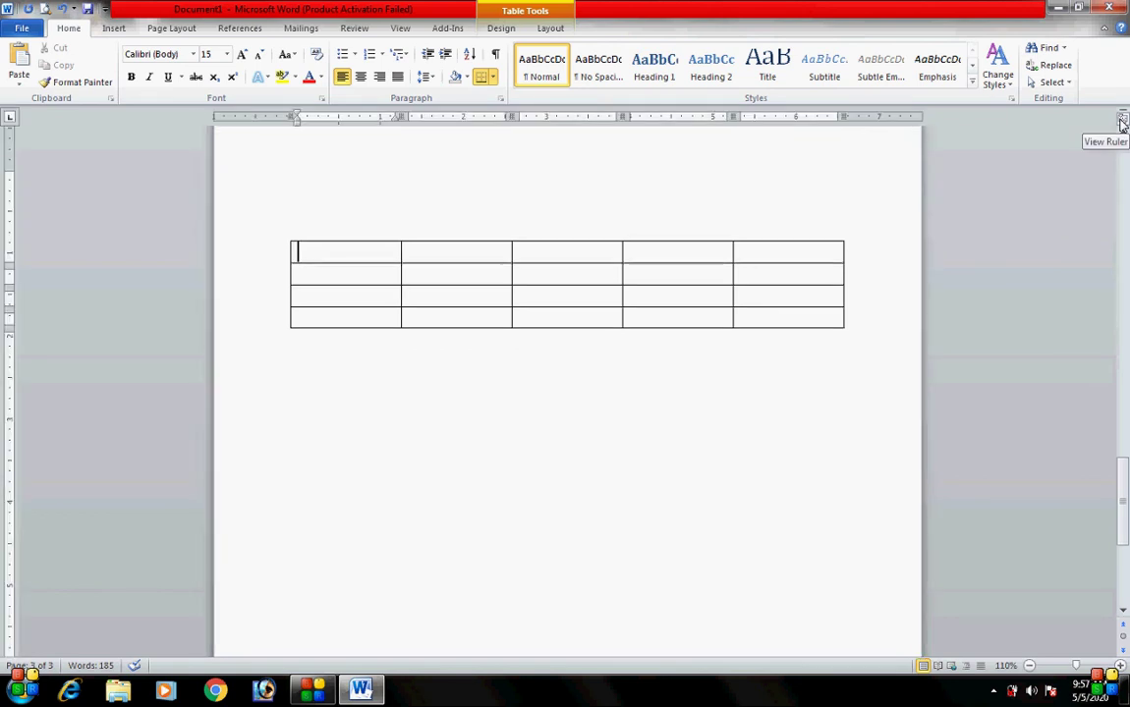
{"action": "left_click", "coordinate": [1122, 122]}
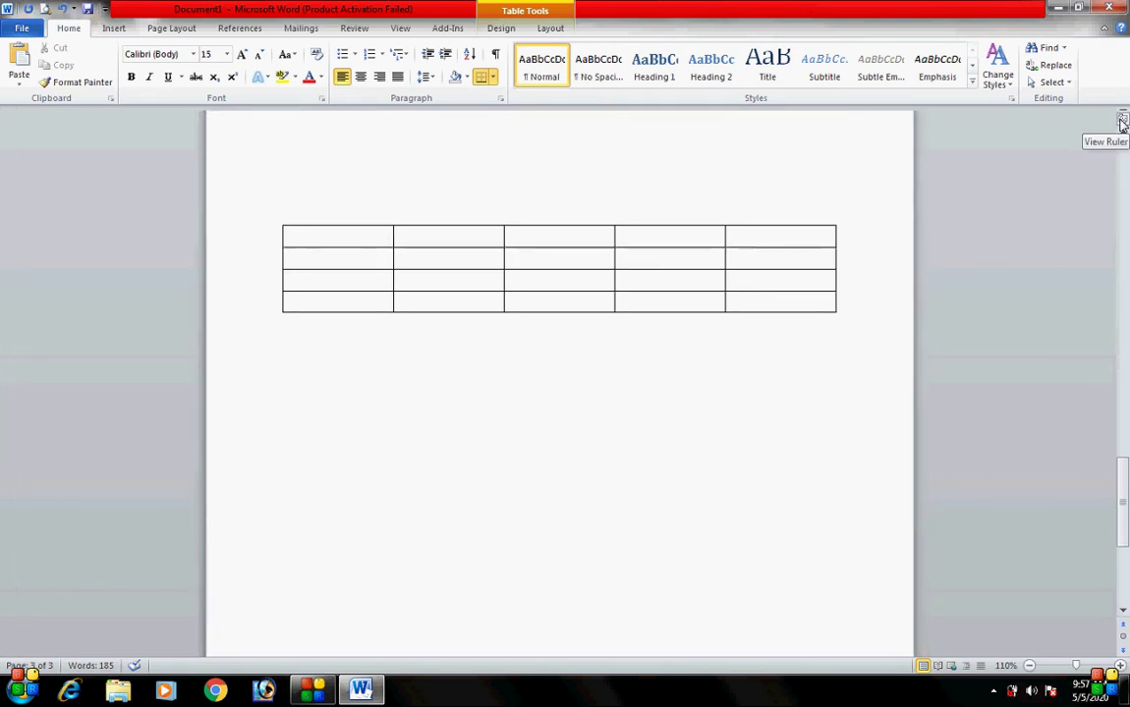
{"action": "left_click", "coordinate": [1122, 122]}
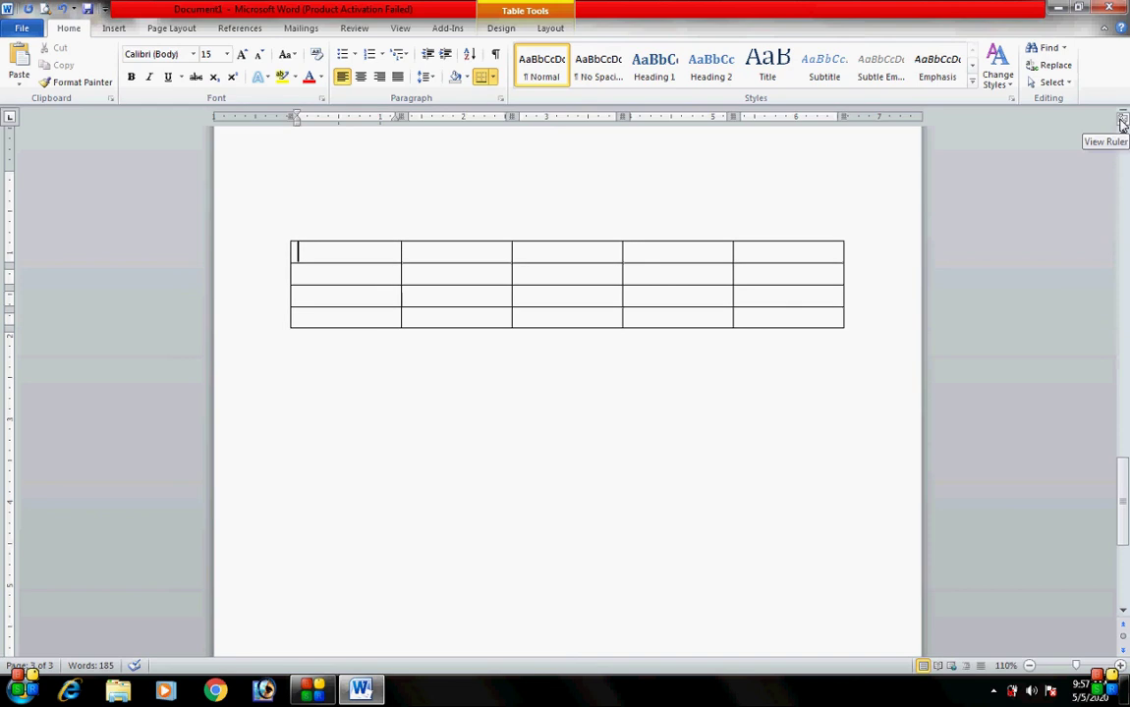
{"action": "mouse_move", "coordinate": [559, 268]}
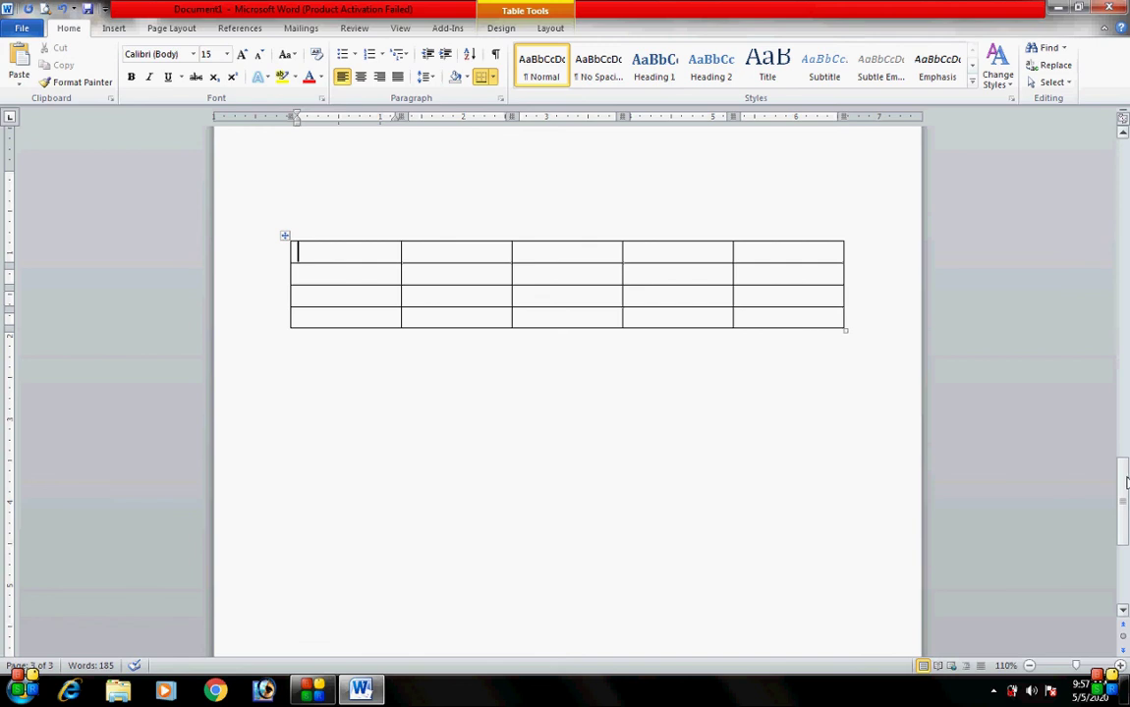
Step: Close Document1 choosing Don't Save to discard the changes
{"action": "left_click_drag", "start_coordinate": [1126, 483], "coordinate": [1127, 151]}
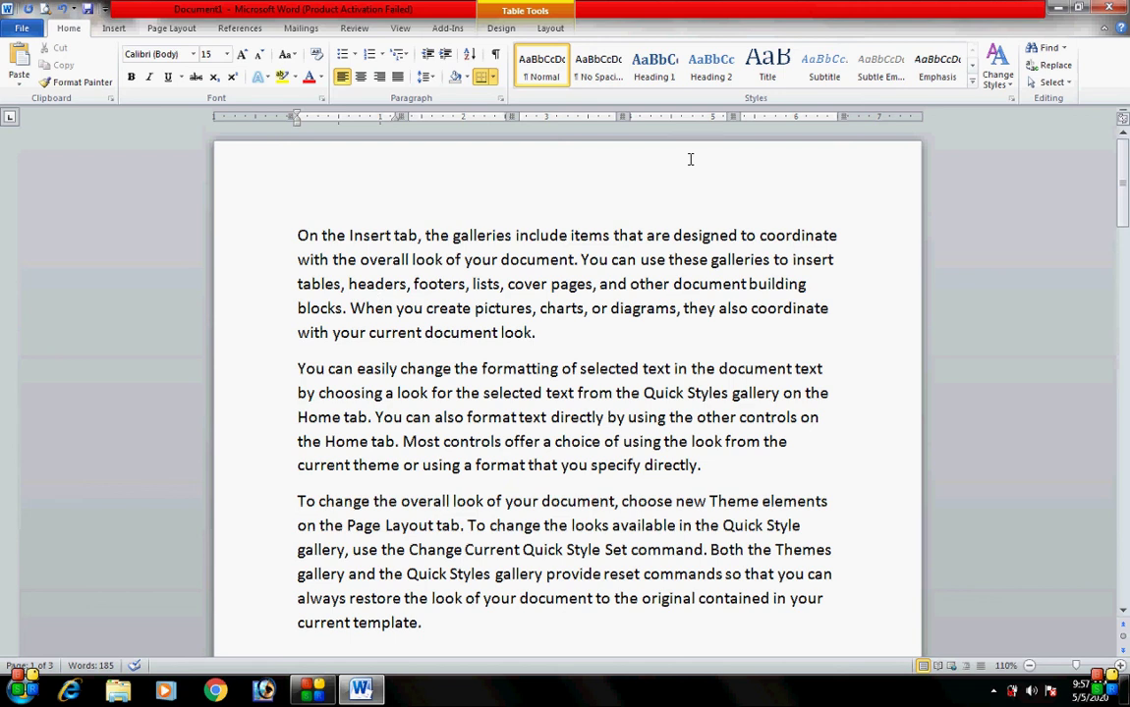
{"action": "left_click", "coordinate": [1110, 8]}
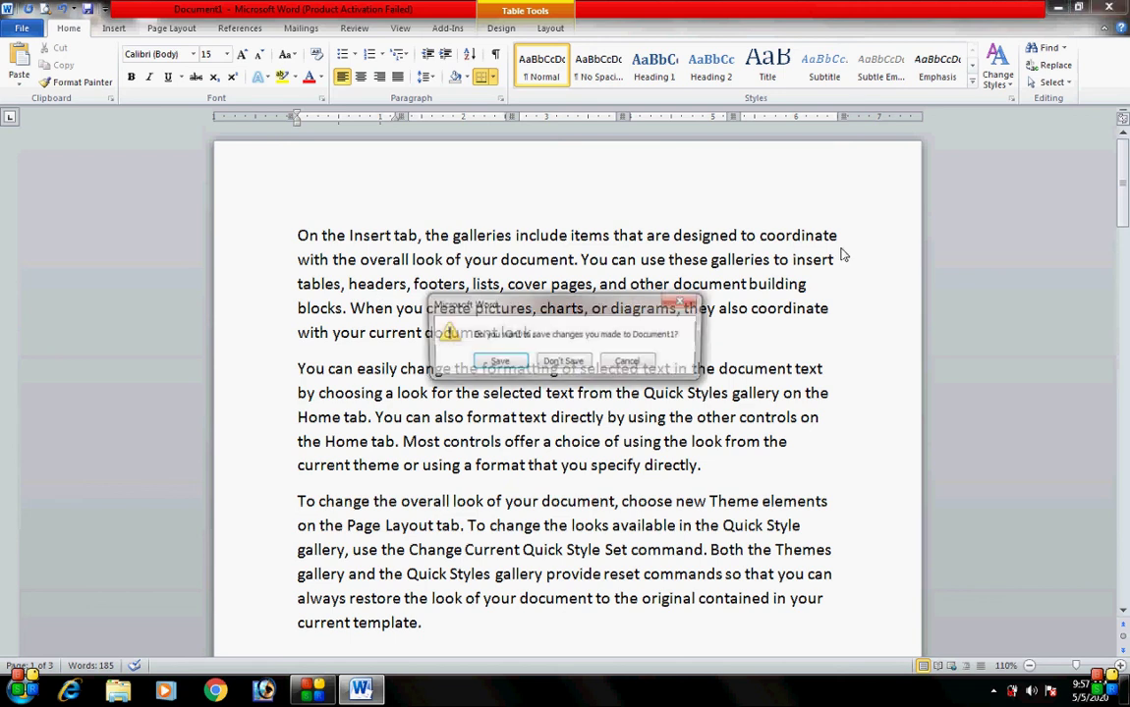
{"action": "left_click", "coordinate": [554, 364]}
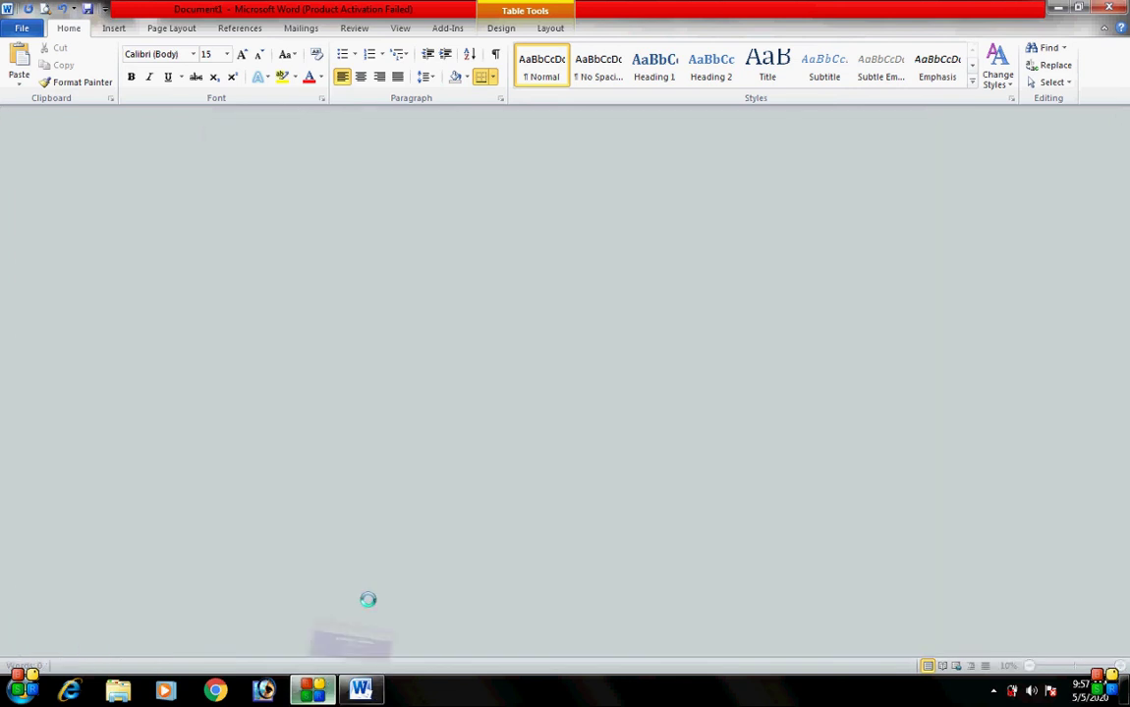